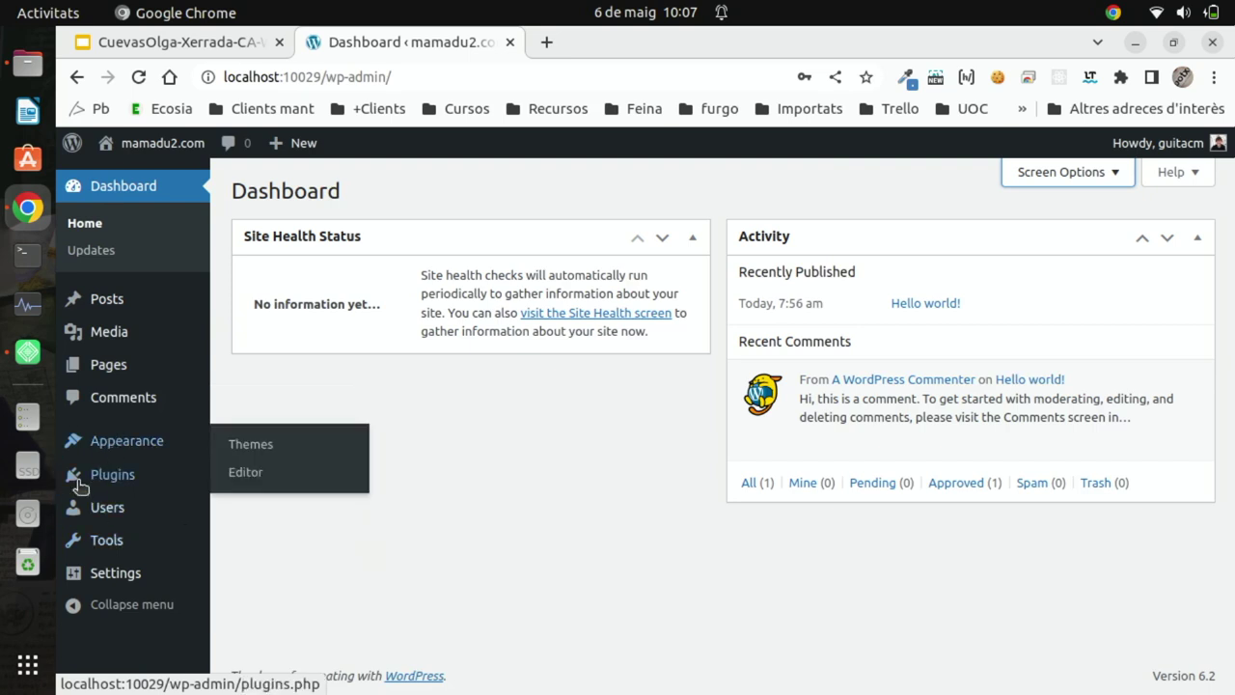
Open the general settings and change the site title to "Mamadu"
mouse_move(165, 504)
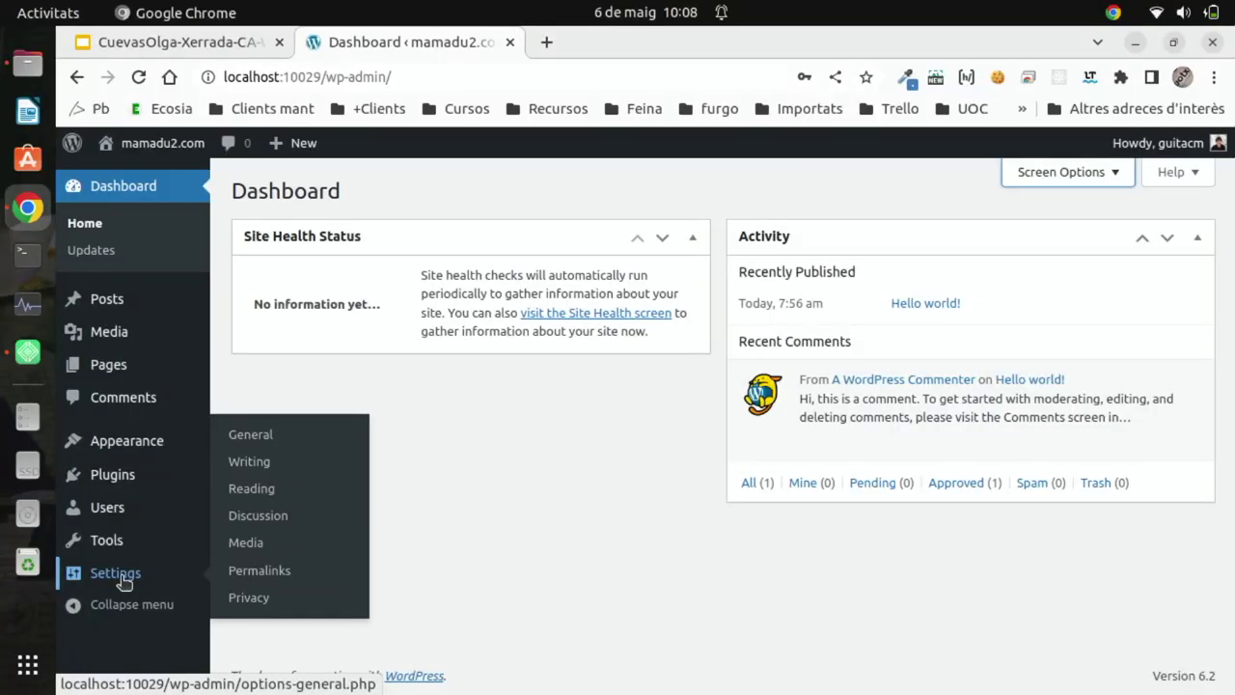
left_click(122, 577)
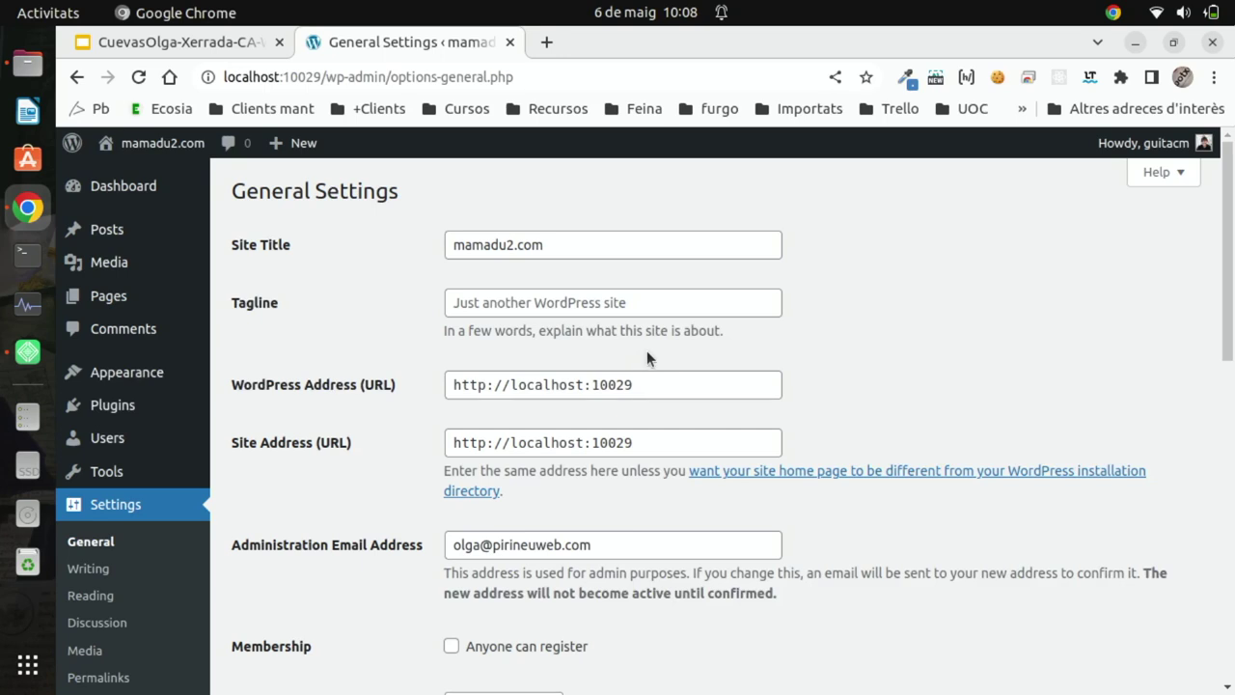
left_click(555, 246)
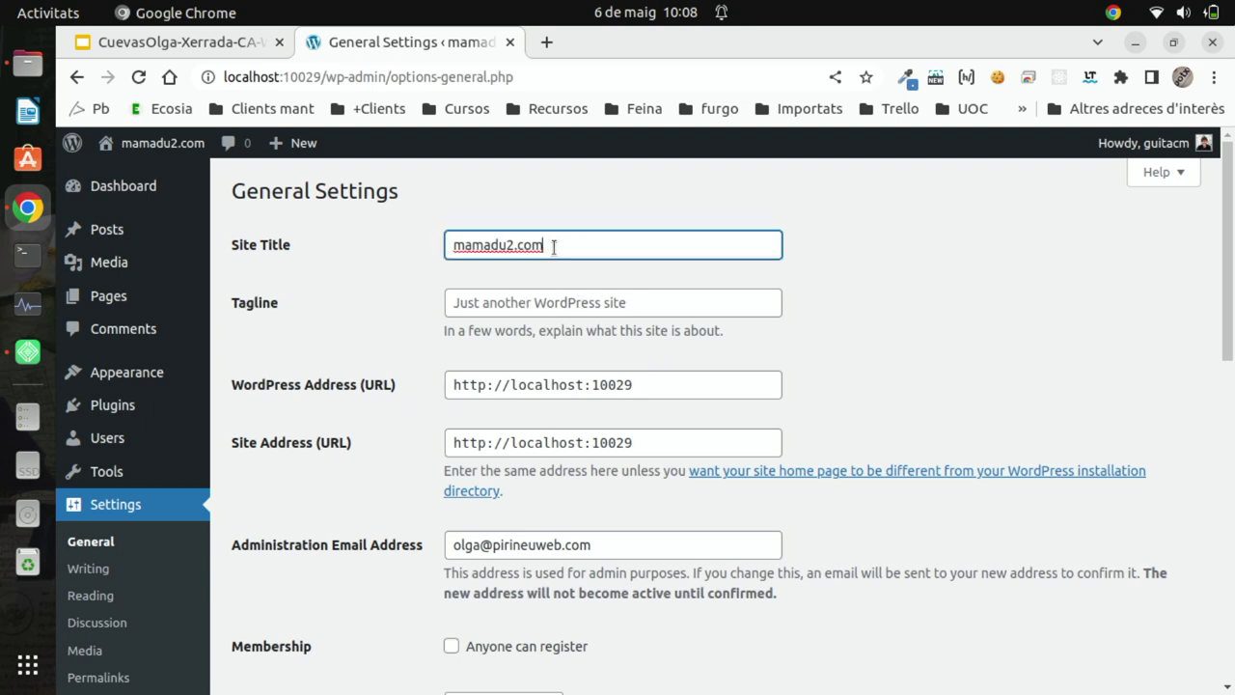
left_click_drag(555, 246, 434, 248)
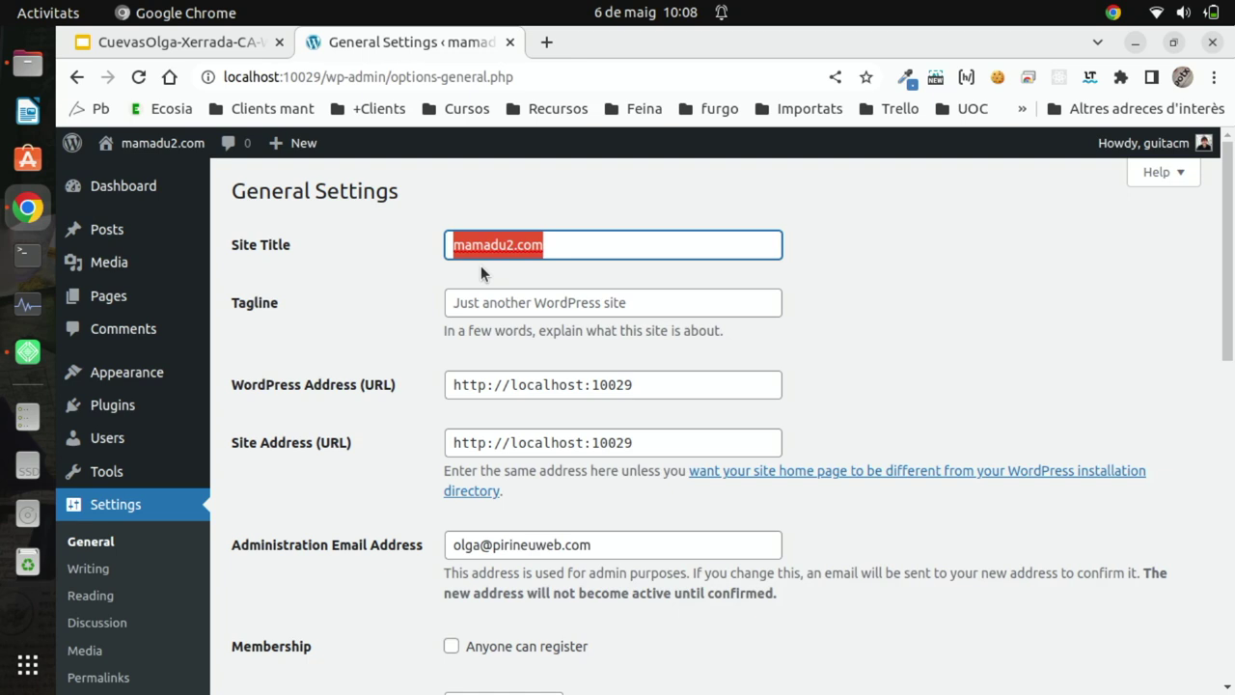
type("Mamadu")
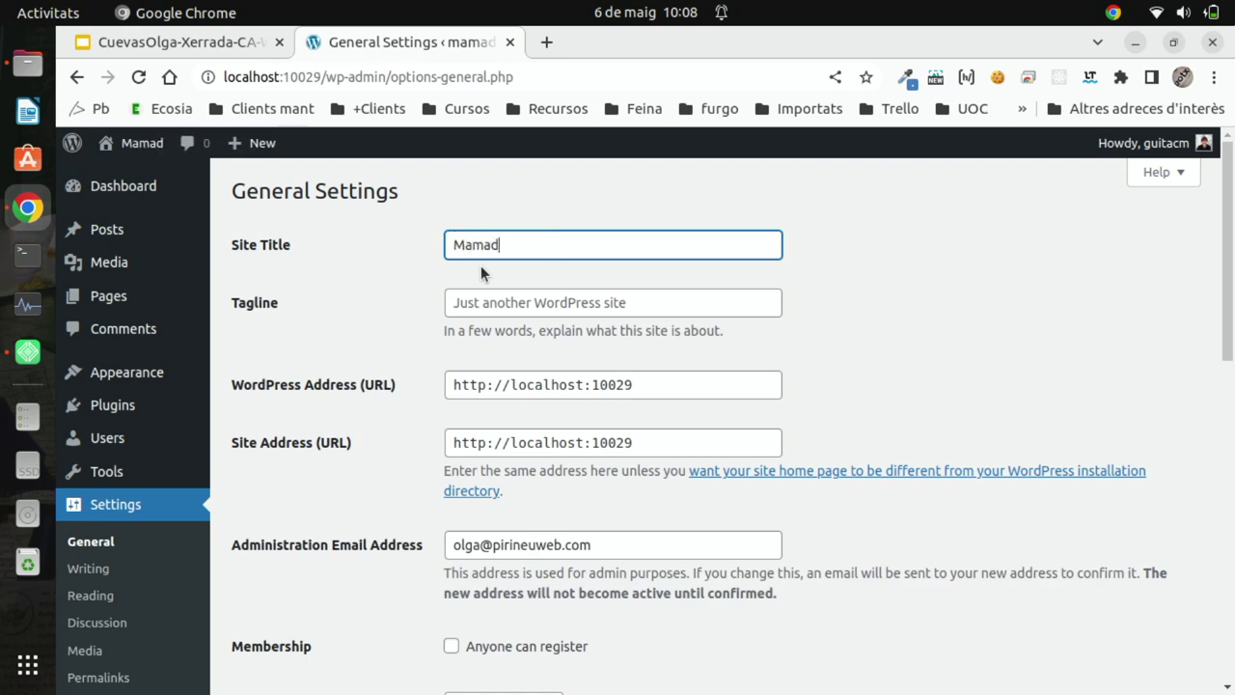
Enter "El corder més manso del món mundial" as the site's tagline
left_click(672, 302)
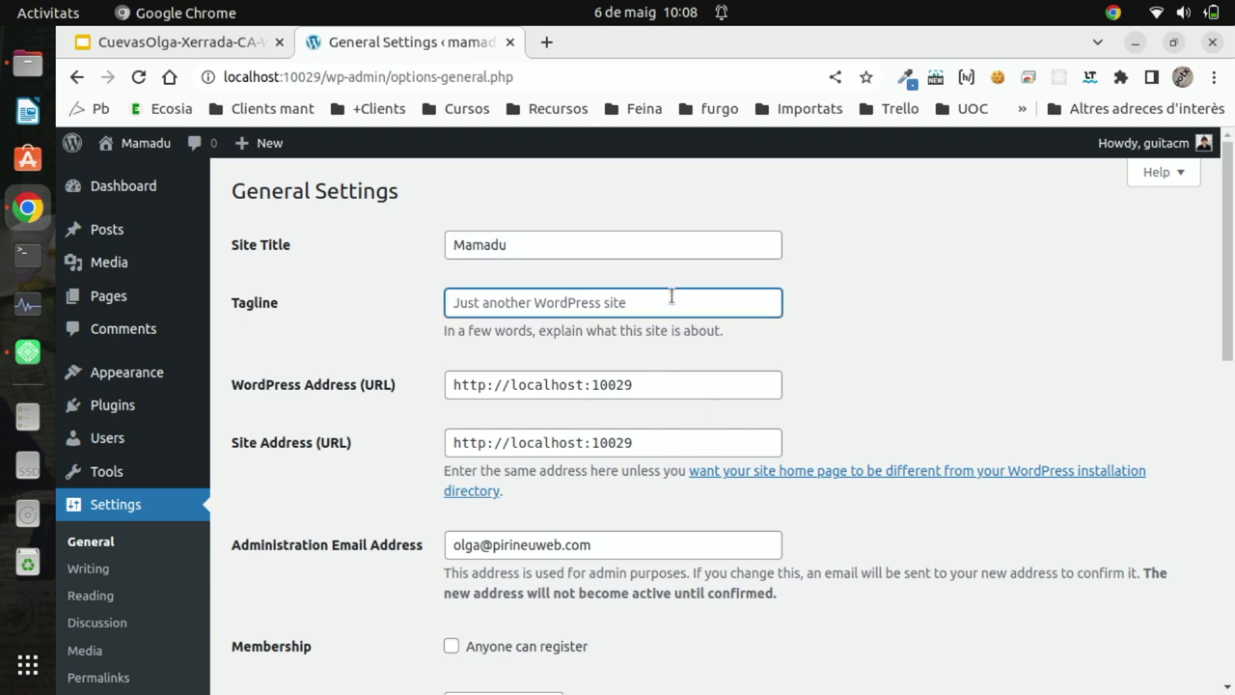
type("Li")
key("BackSpace")
key("BackSpace")
type("El")
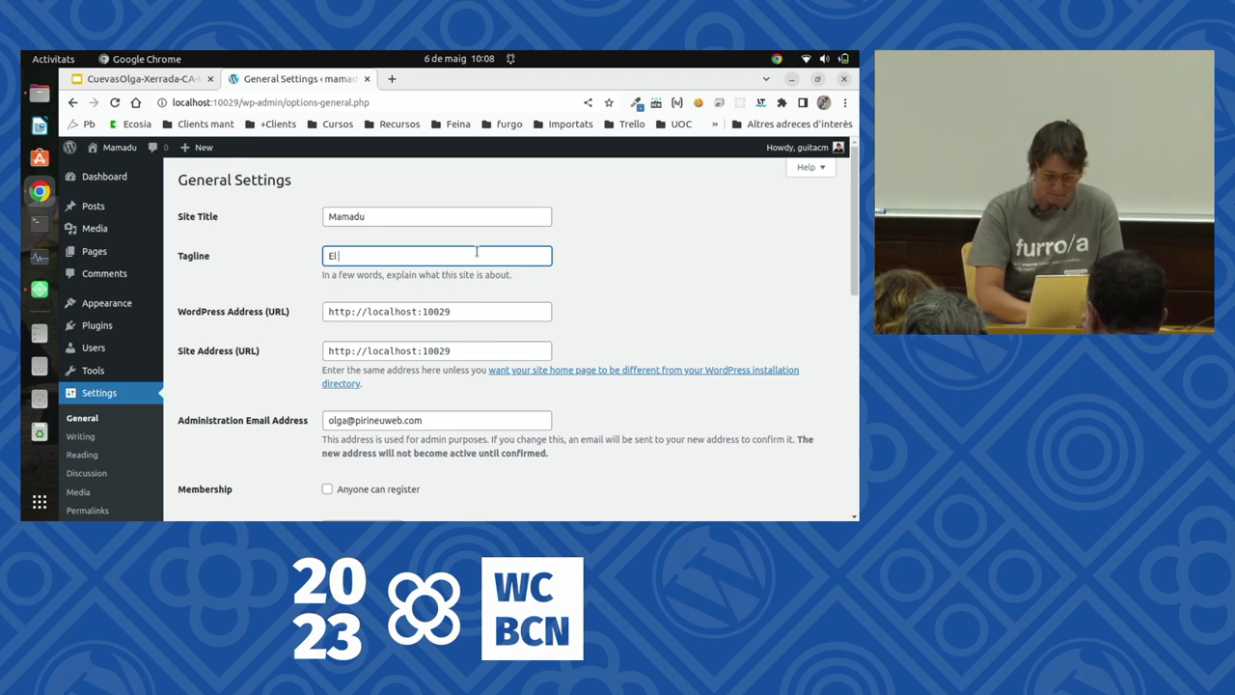
type("cord")
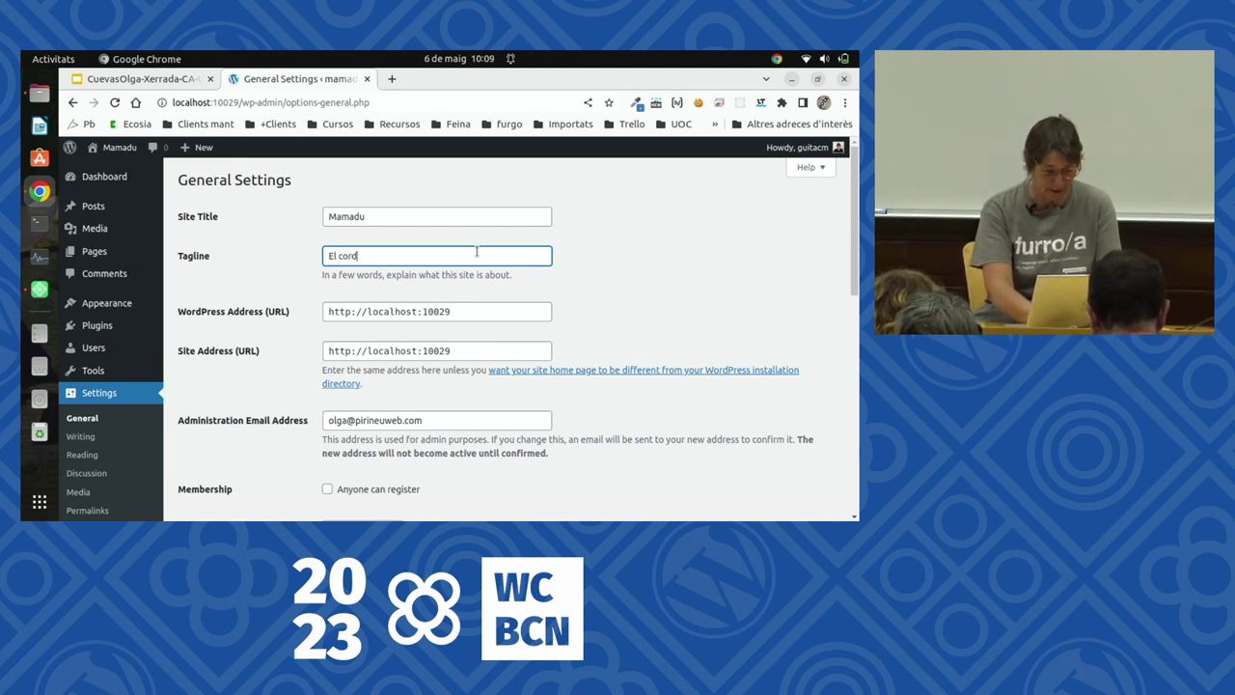
type("er més mando")
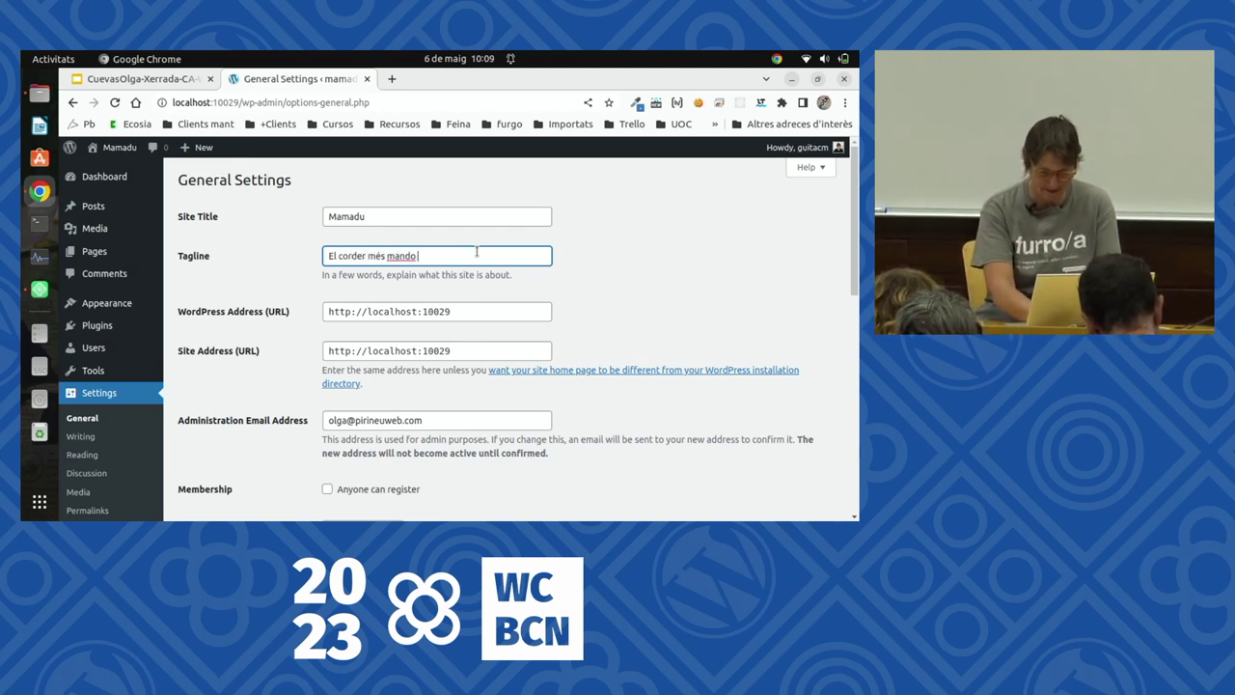
key("BackSpace")
key("BackSpace")
key("BackSpace")
type("so del")
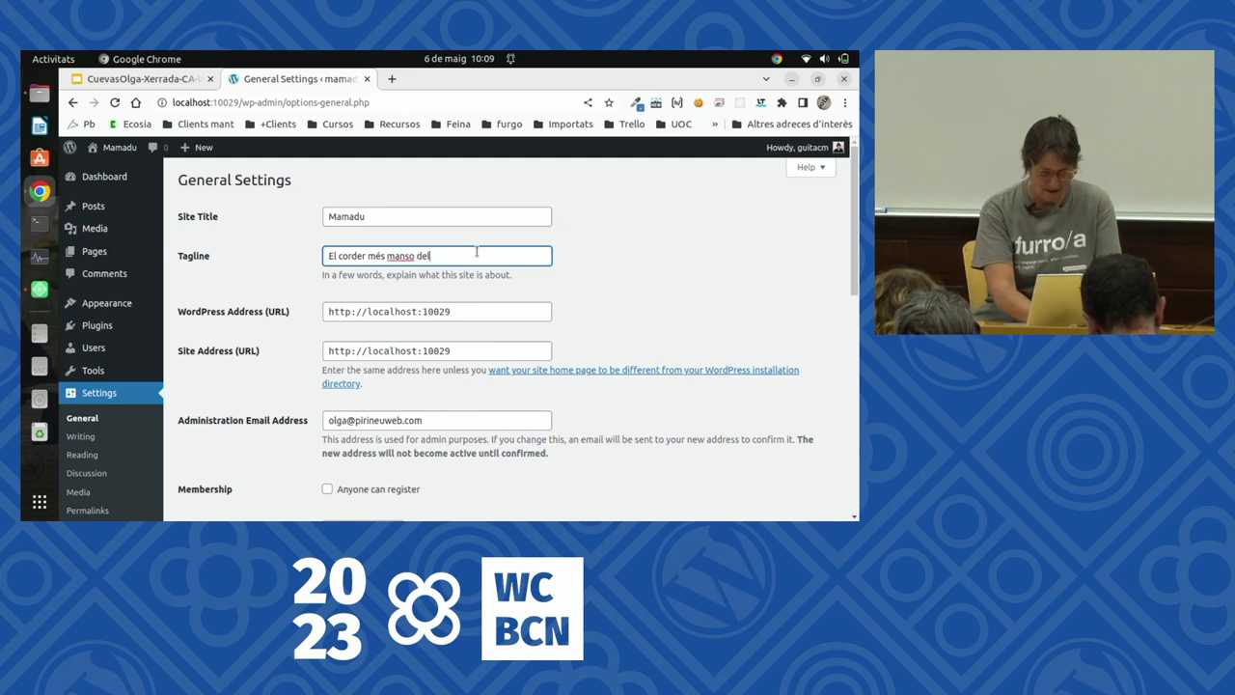
type(" món mundial")
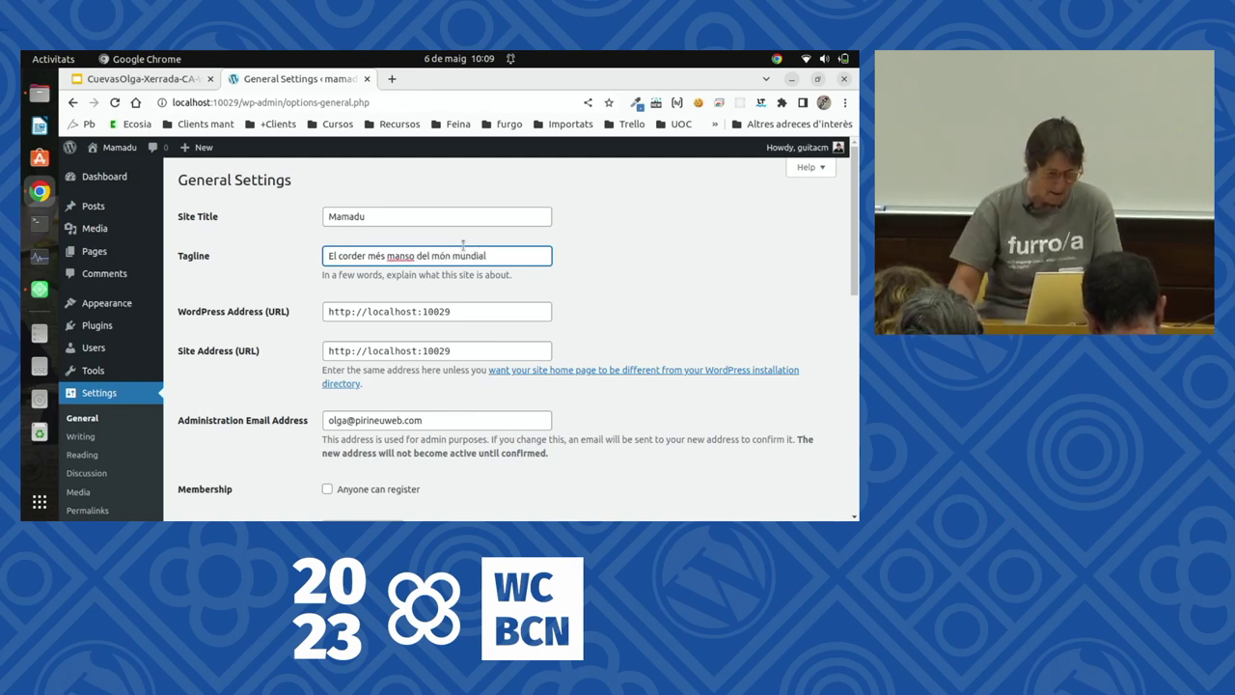
Set the site language to Català
scroll(465, 241, "down", 4)
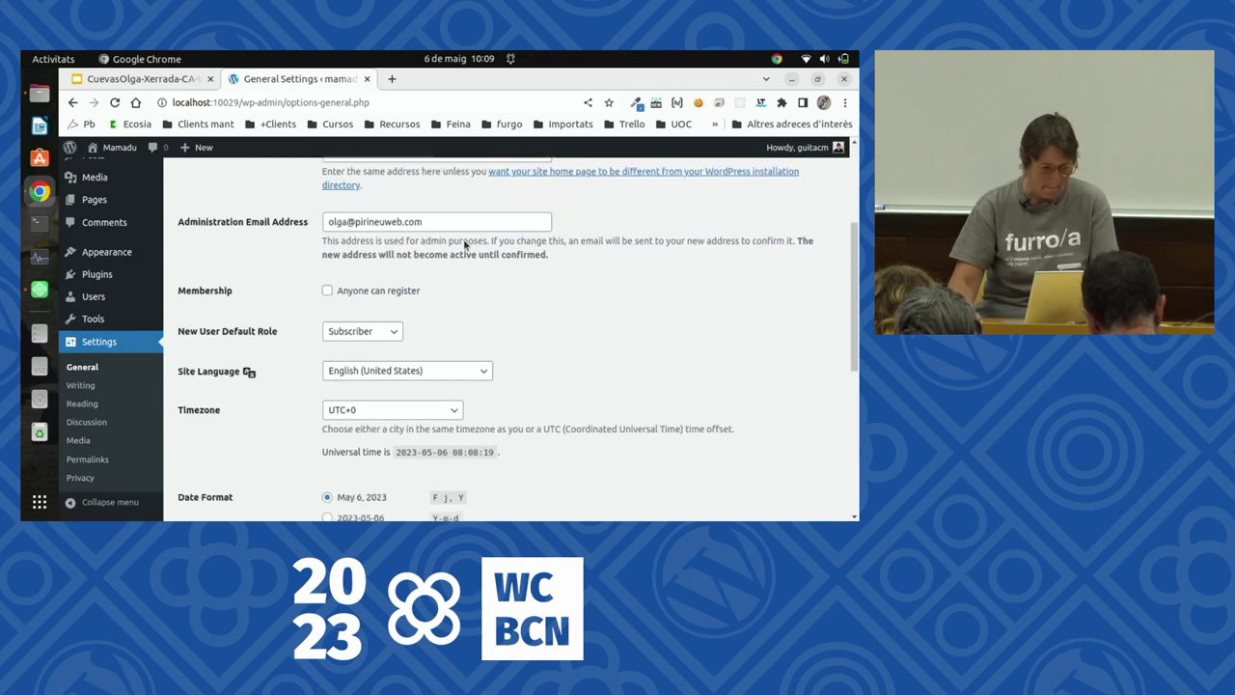
scroll(463, 237, "up", 4)
scroll(464, 237, "down", 4)
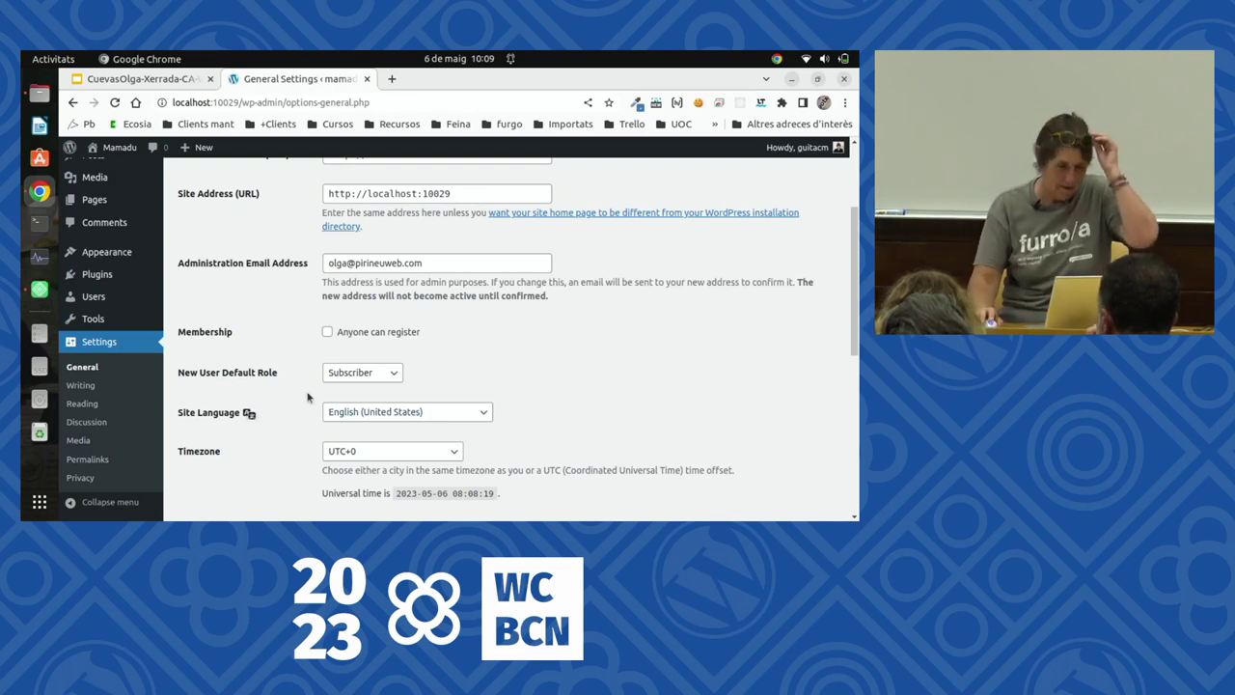
left_click(389, 417)
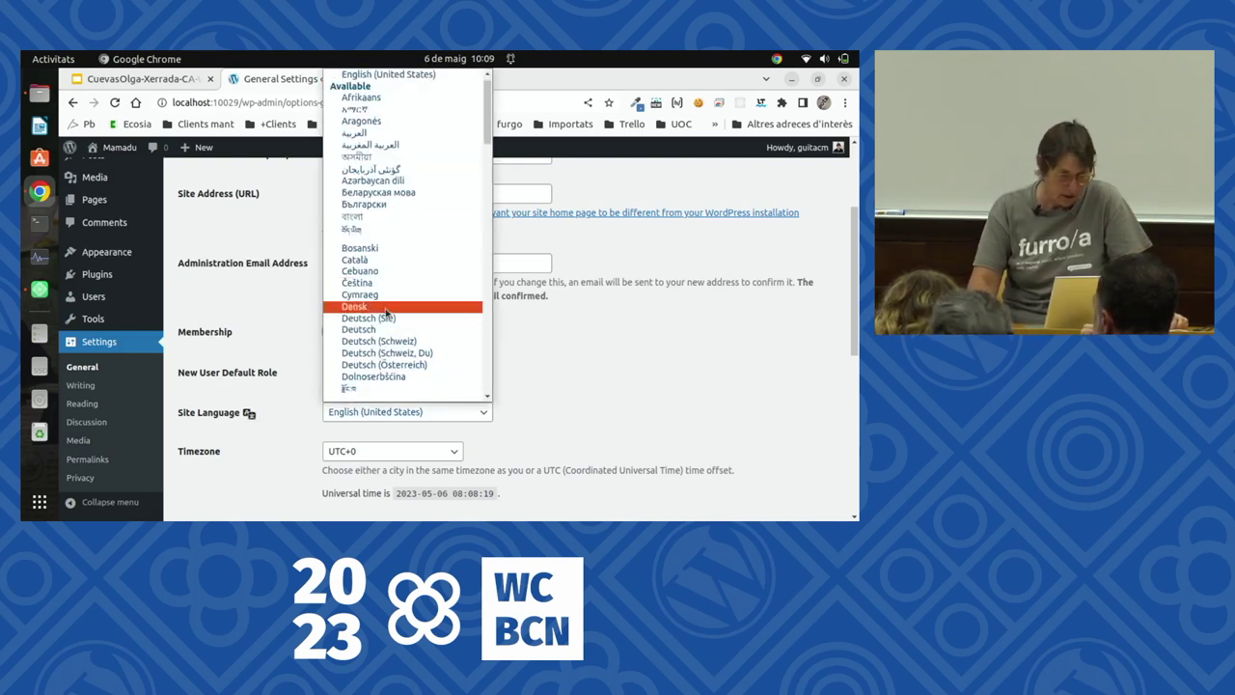
left_click(355, 271)
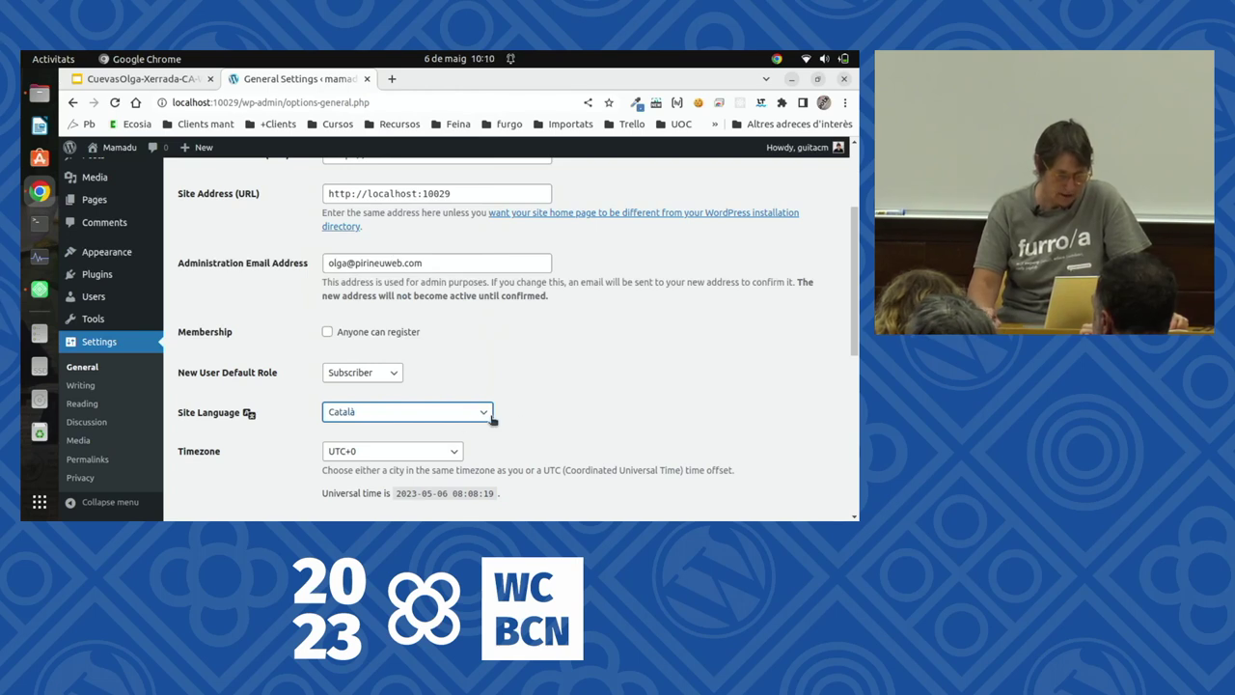
Set the site's timezone to Madrid
left_click(408, 451)
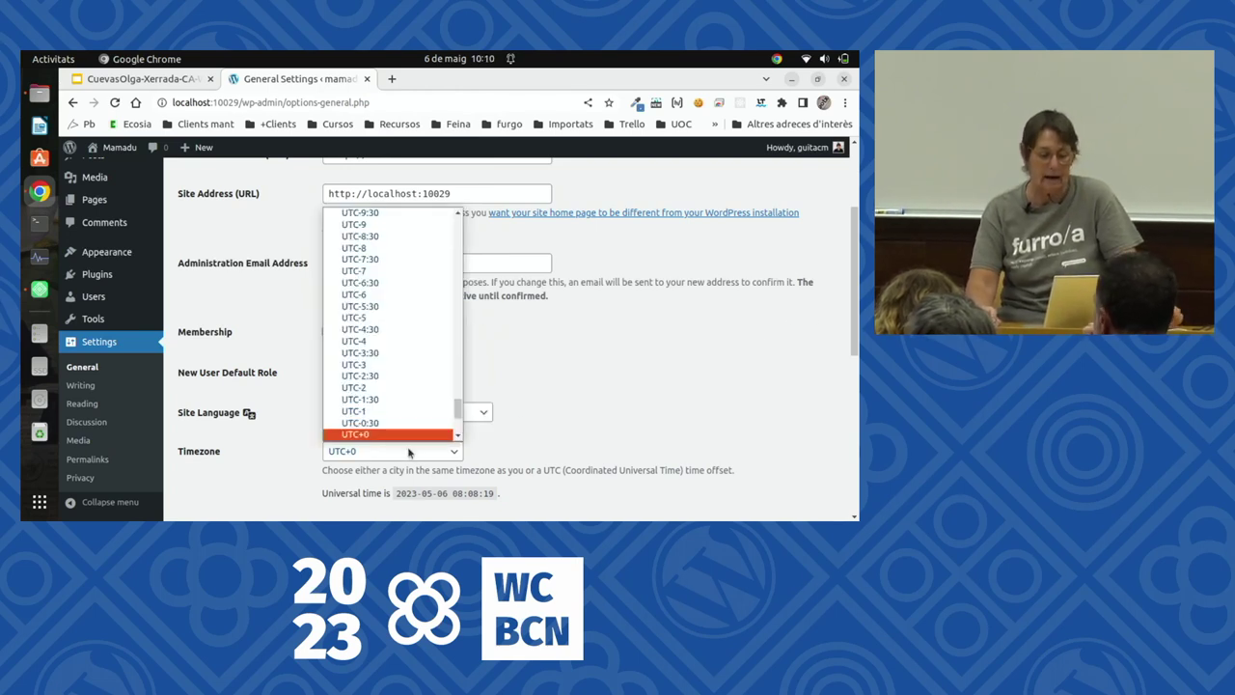
left_click(410, 455)
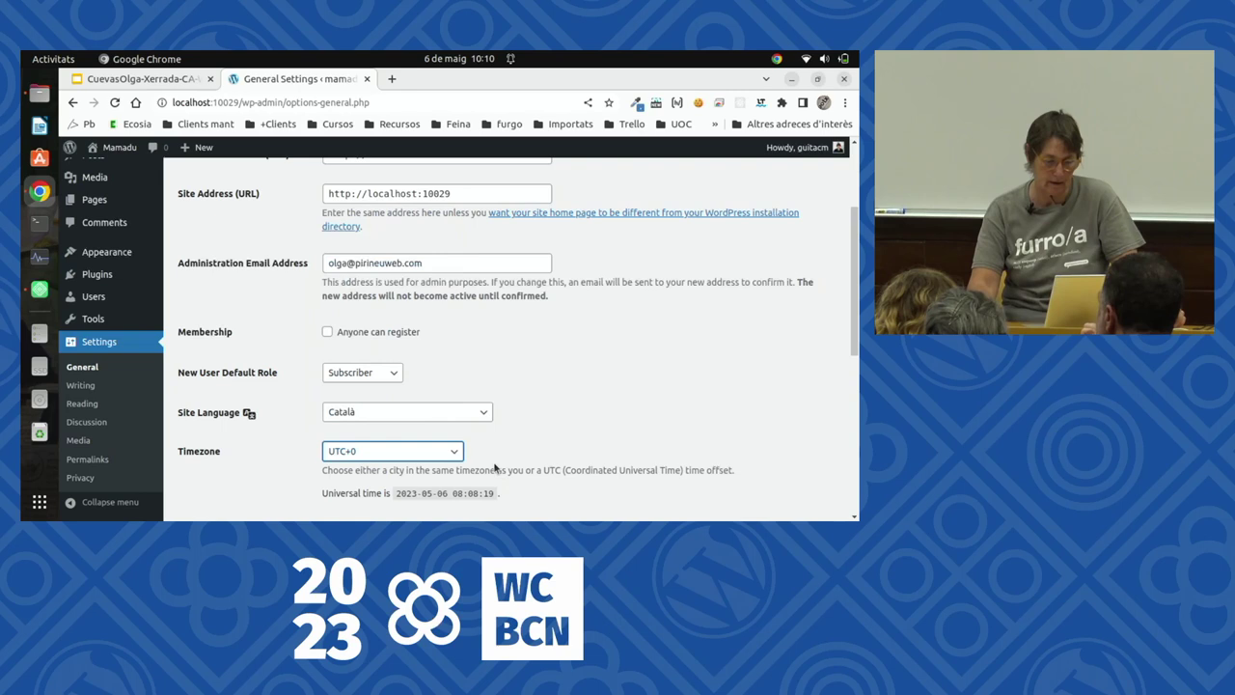
left_click(412, 458)
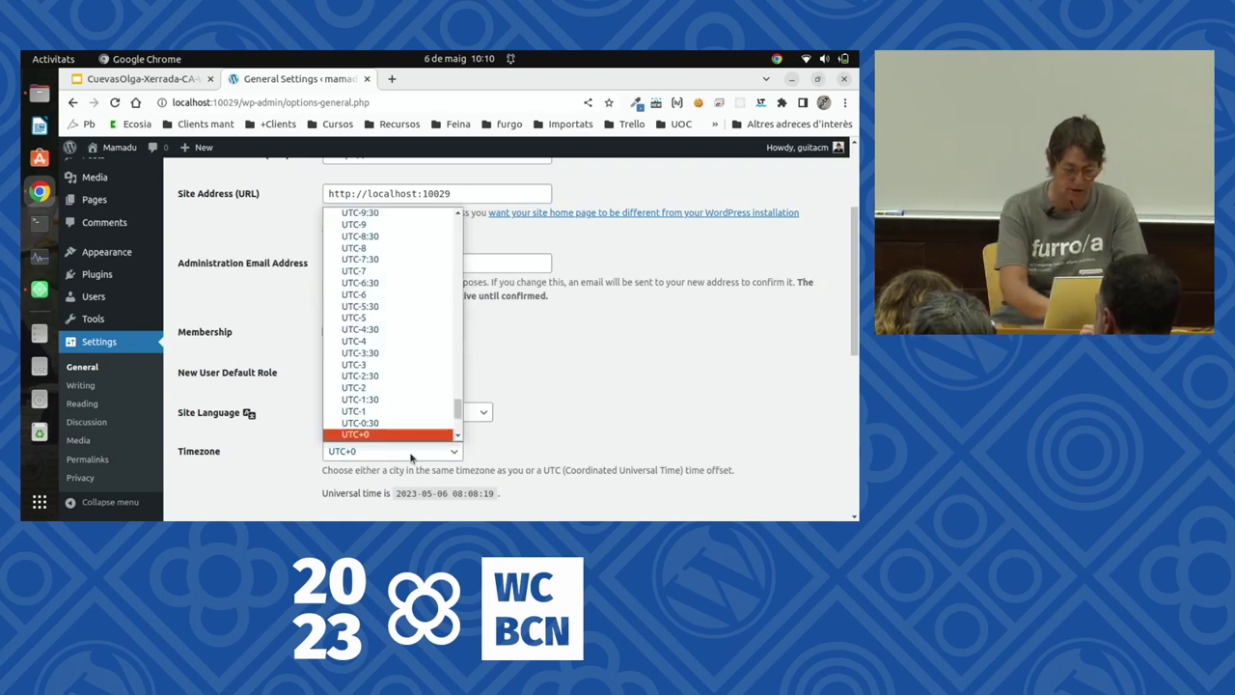
type("madrid")
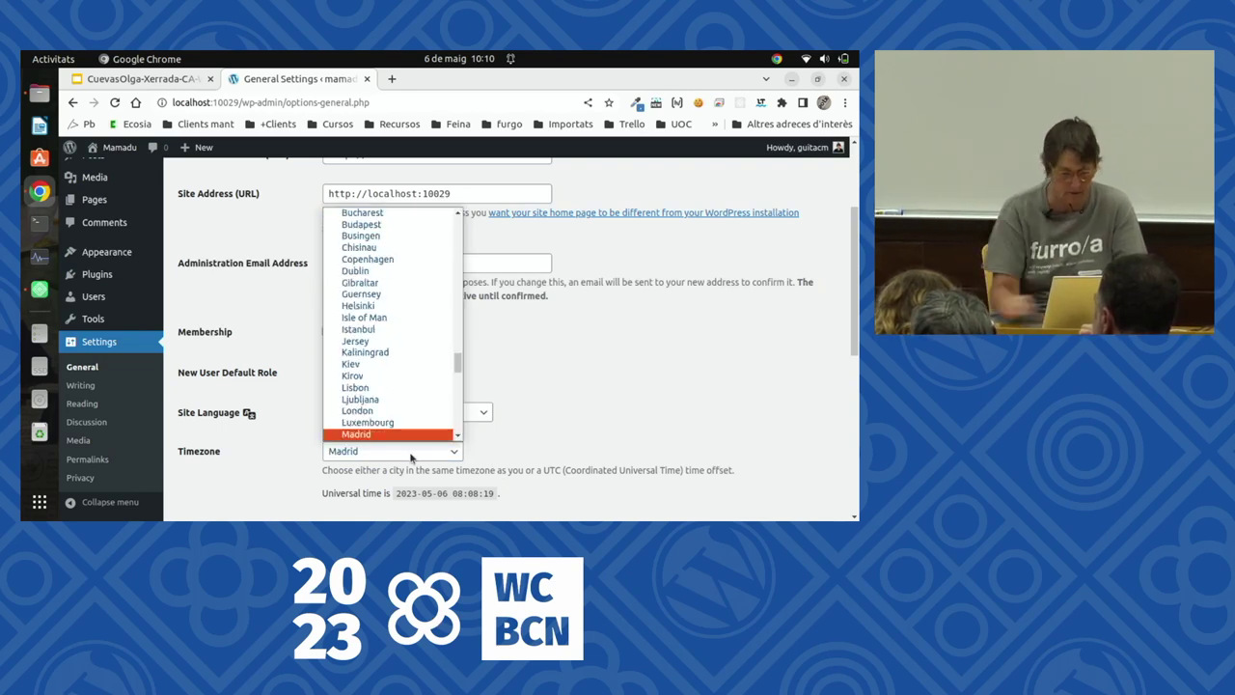
left_click(415, 439)
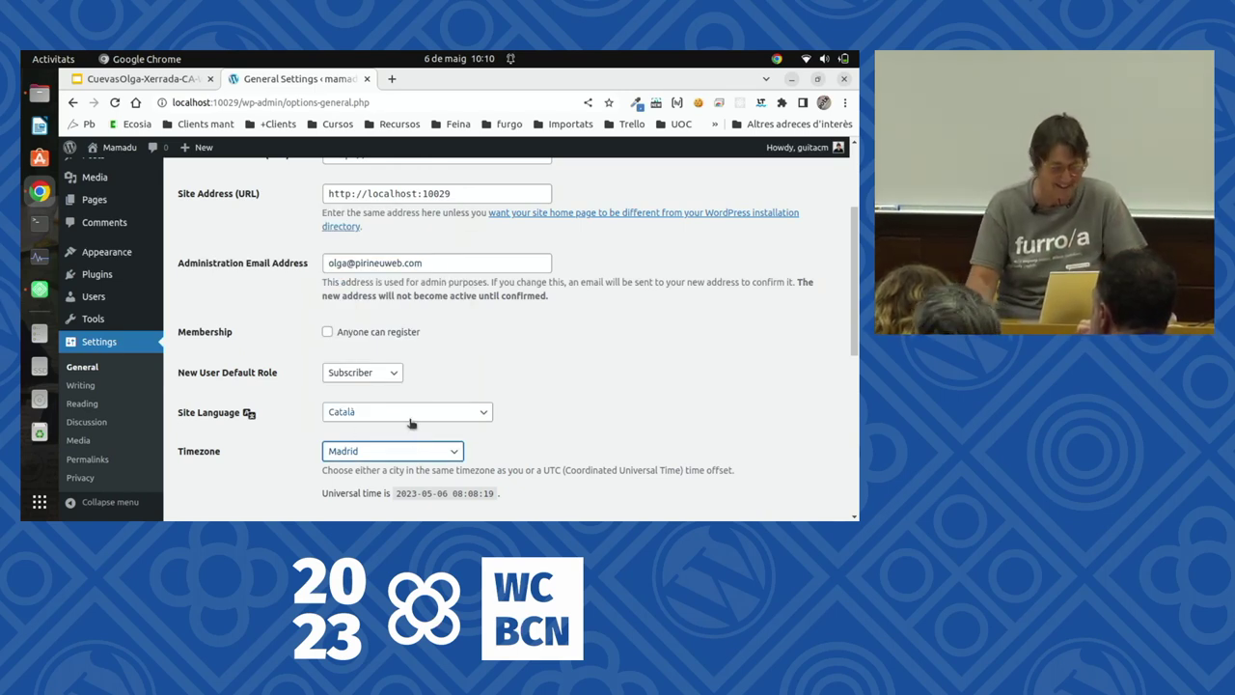
Switch the date format to a custom one and set it to "j F Y"
scroll(410, 423, "down", 5)
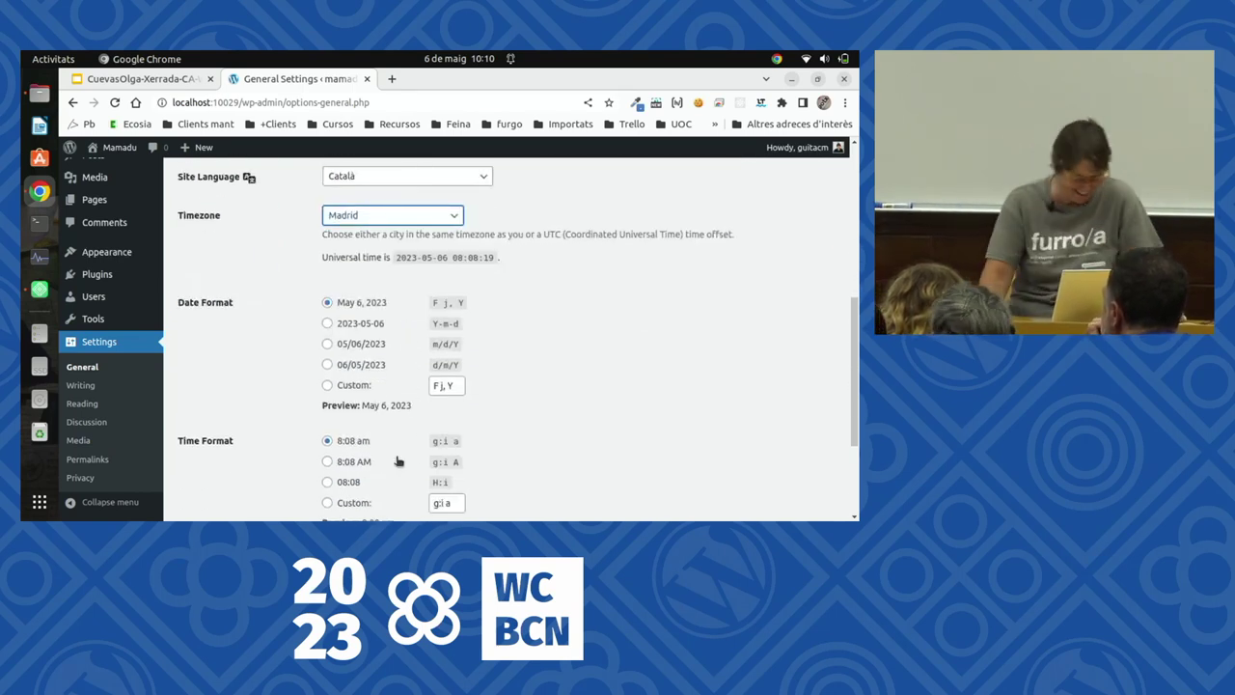
scroll(399, 461, "down", 1)
scroll(383, 350, "up", 1)
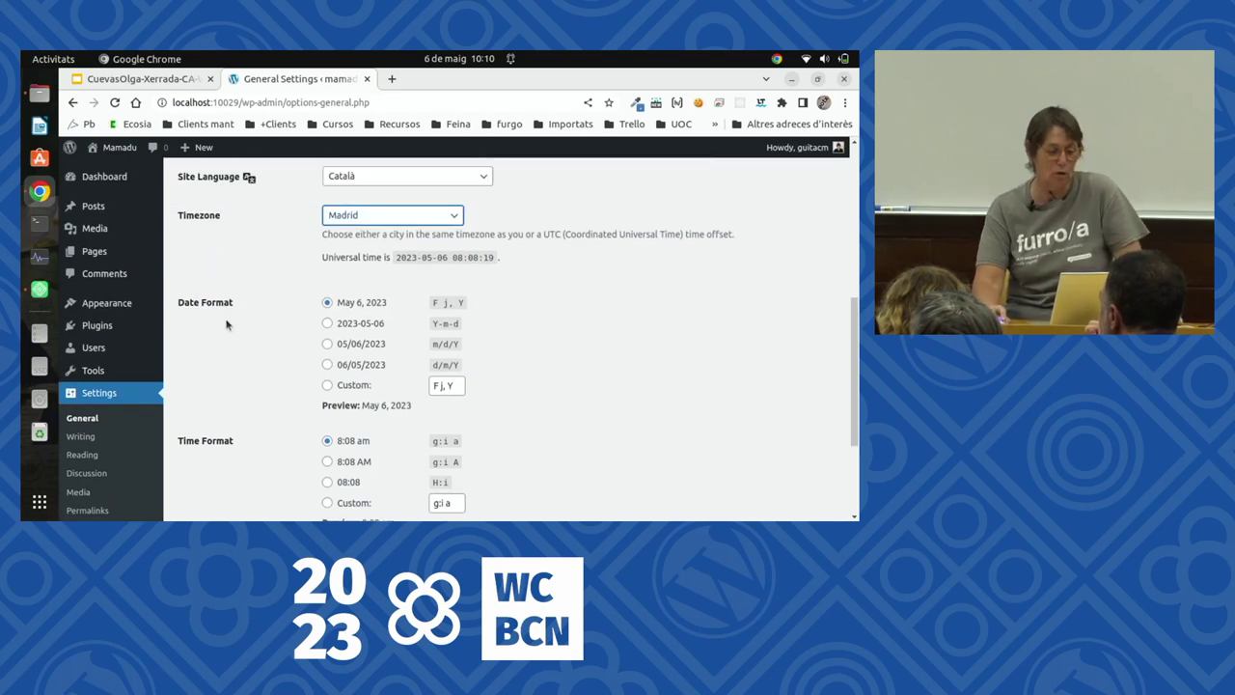
left_click(450, 386)
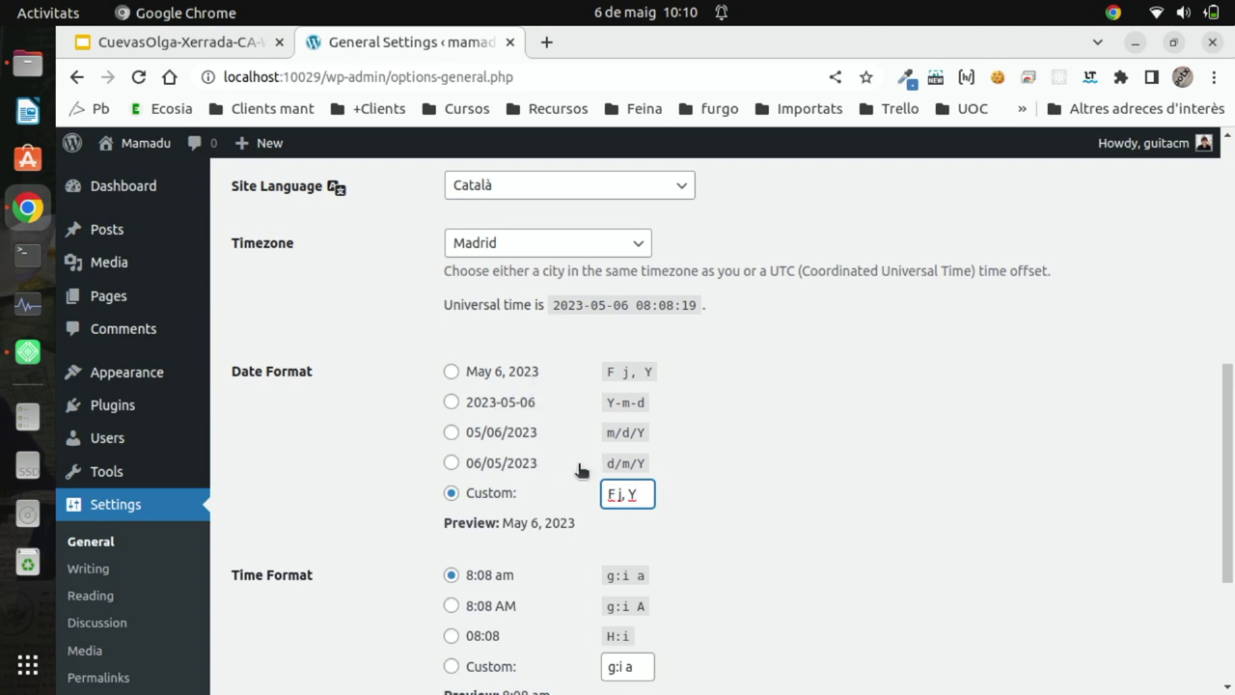
double_click(617, 495)
key("Delete")
key("Delete")
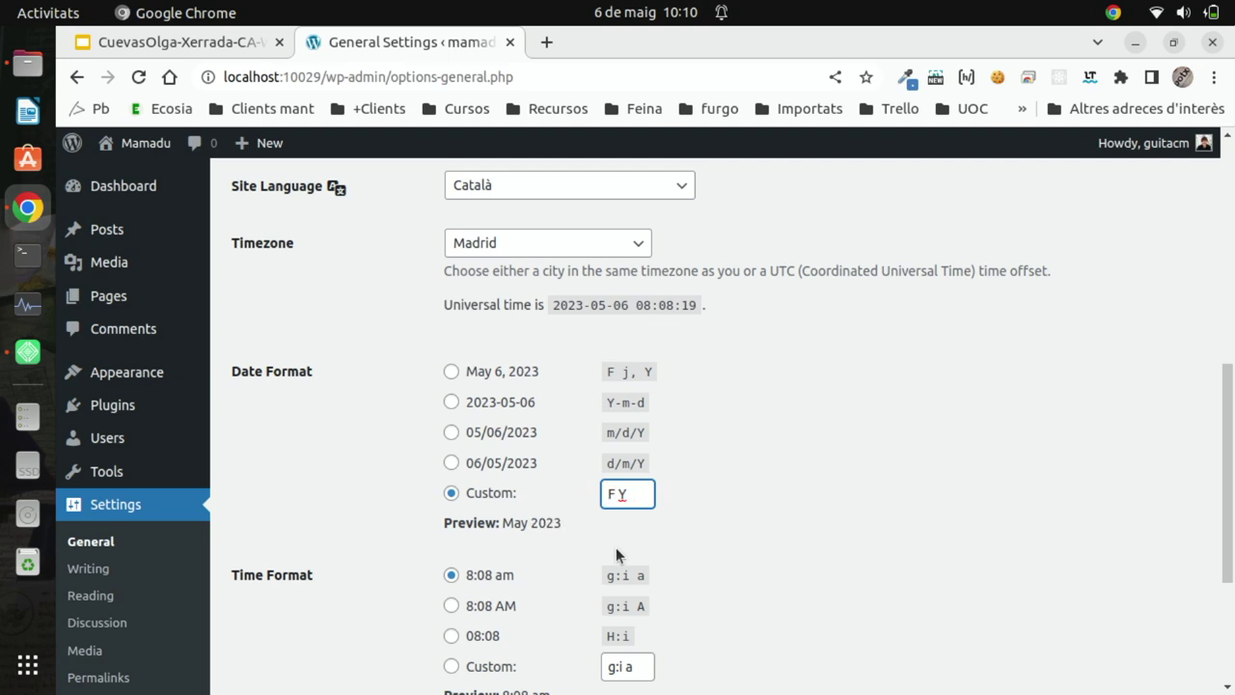
type("j")
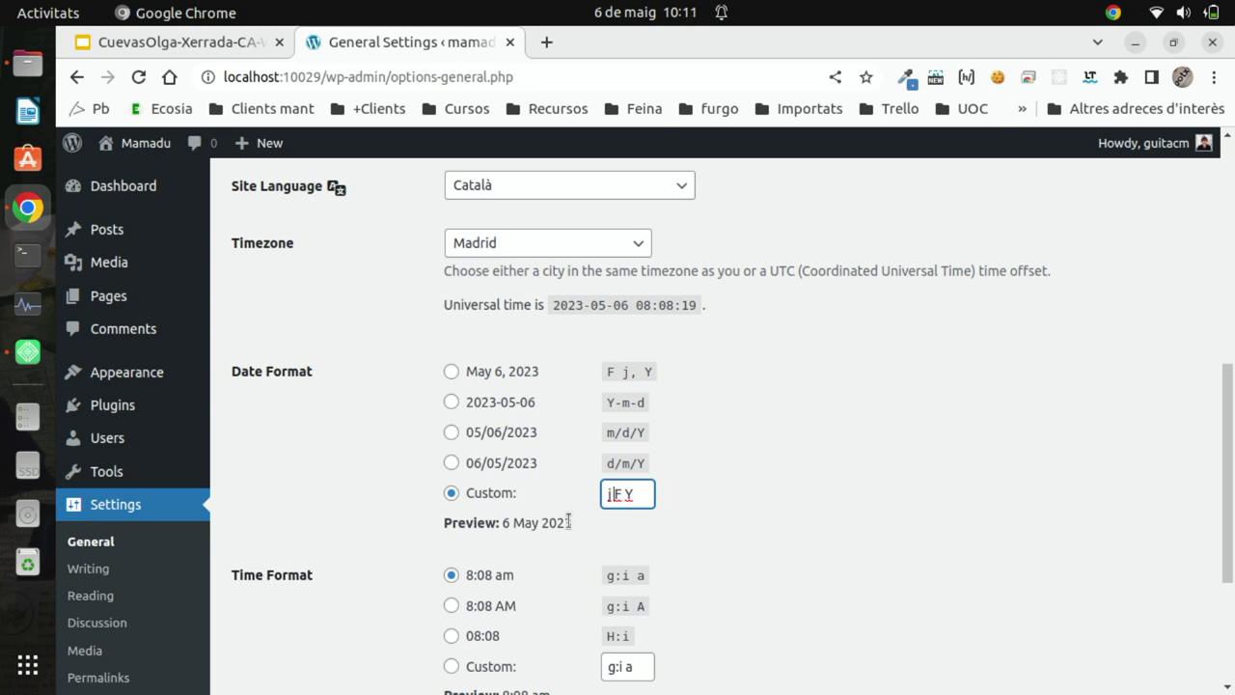
Choose the 24-hour time format H:i and save the general settings
scroll(705, 518, "down", 3)
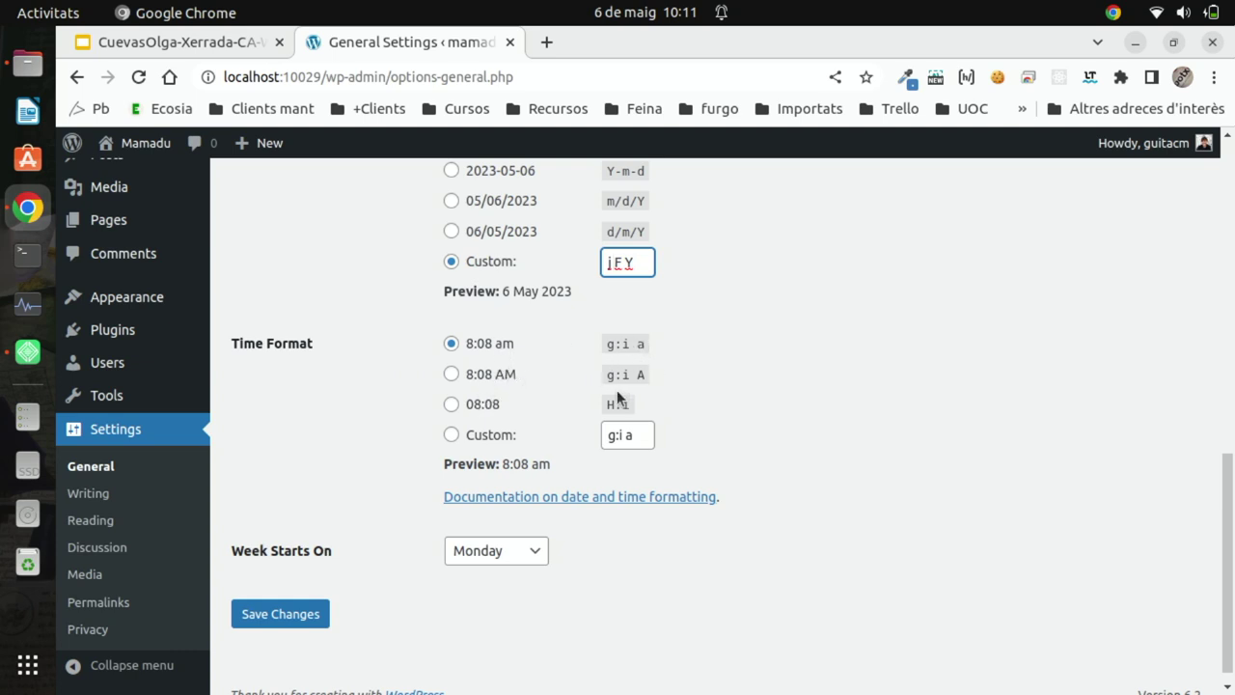
left_click(453, 435)
left_click(451, 405)
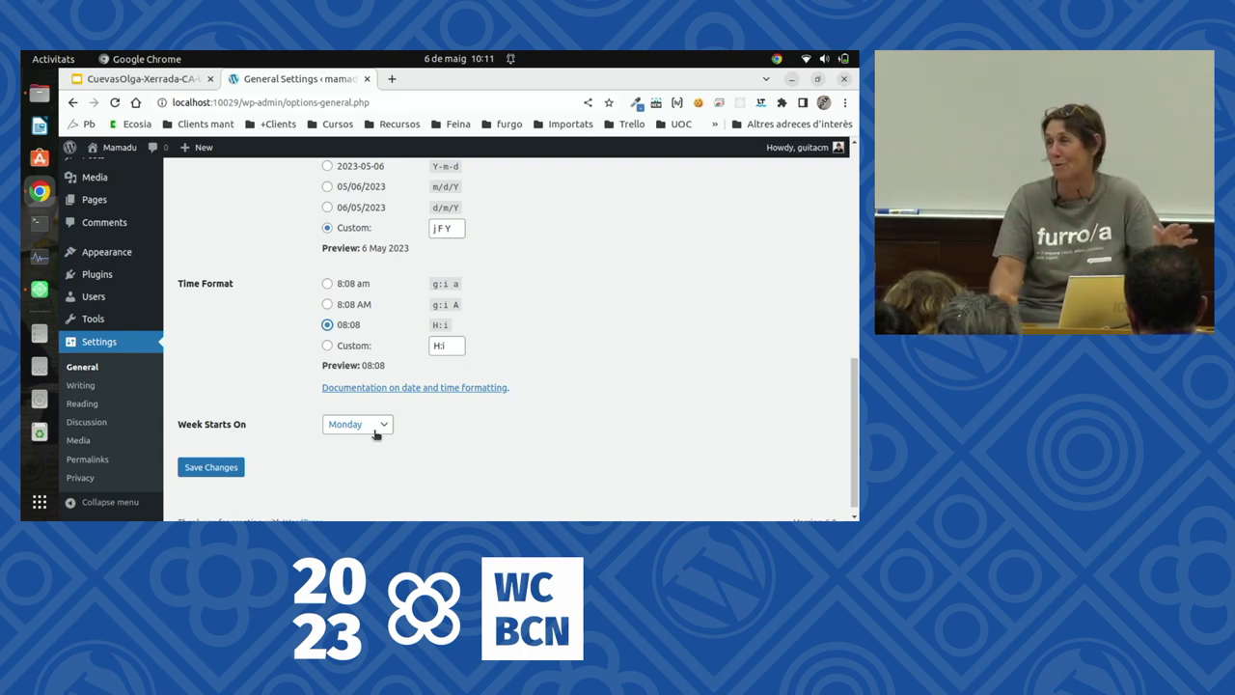
left_click(214, 469)
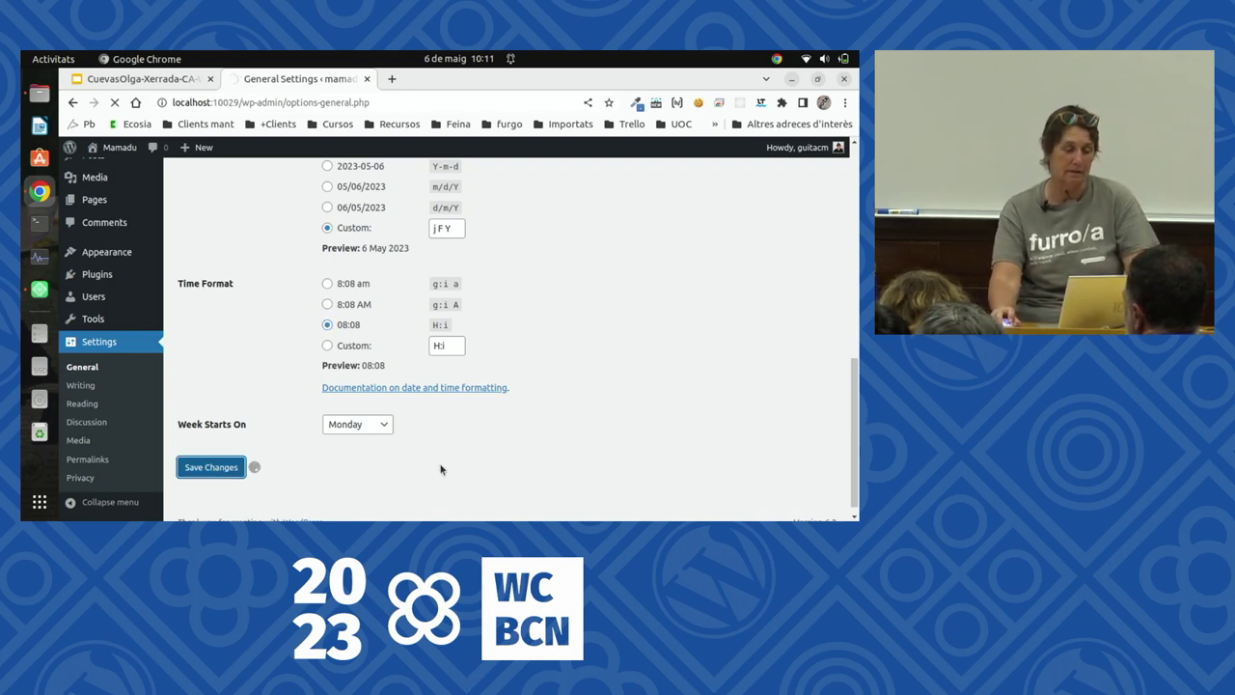
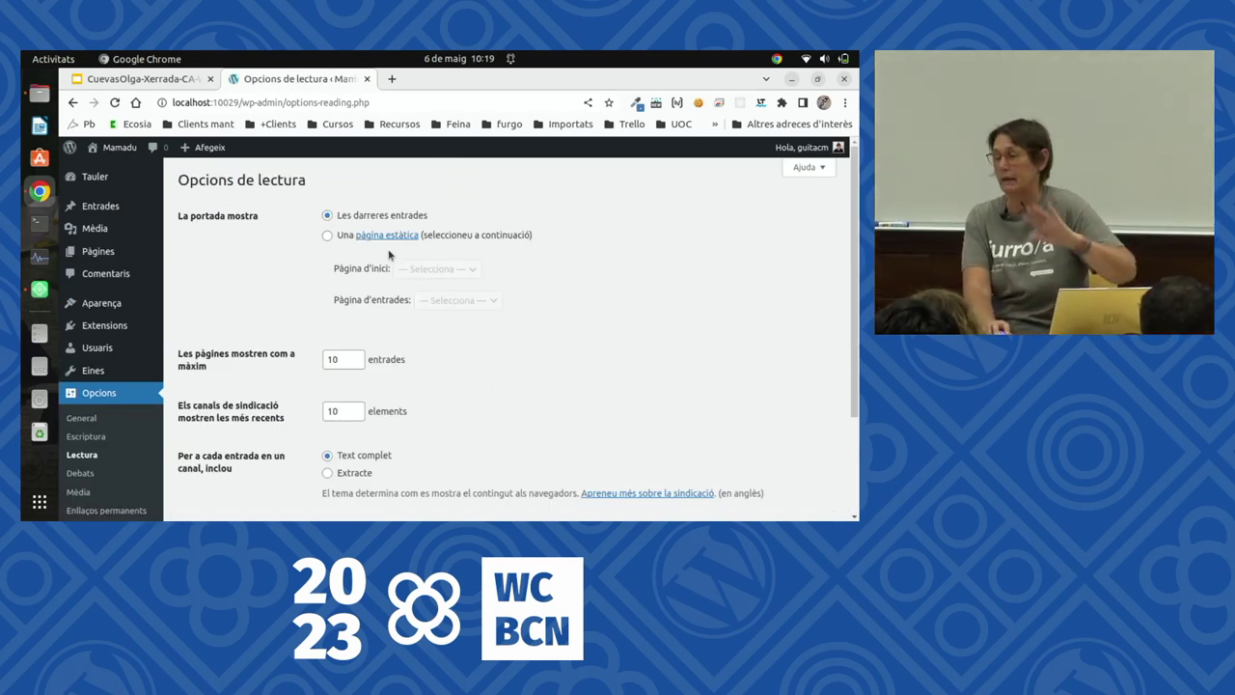
In the reading settings, make feeds include only an excerpt (Extracte) of each post and save the changes
scroll(392, 250, "down", 2)
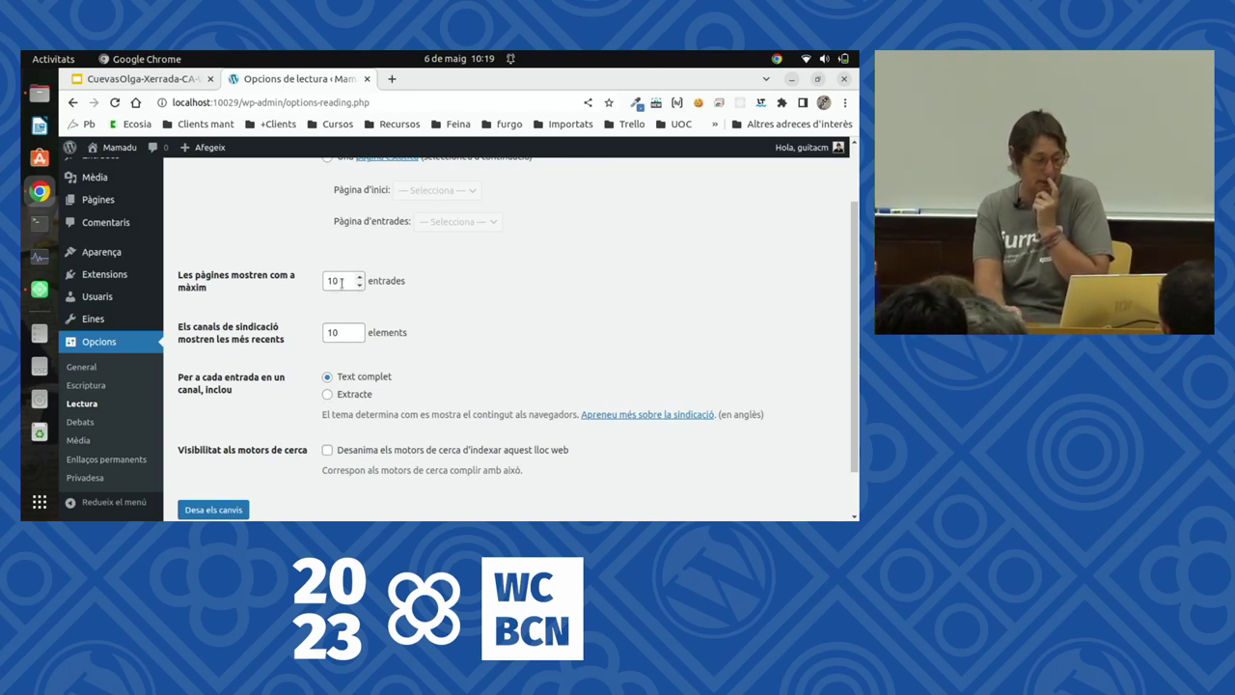
left_click(344, 332)
left_click(345, 281)
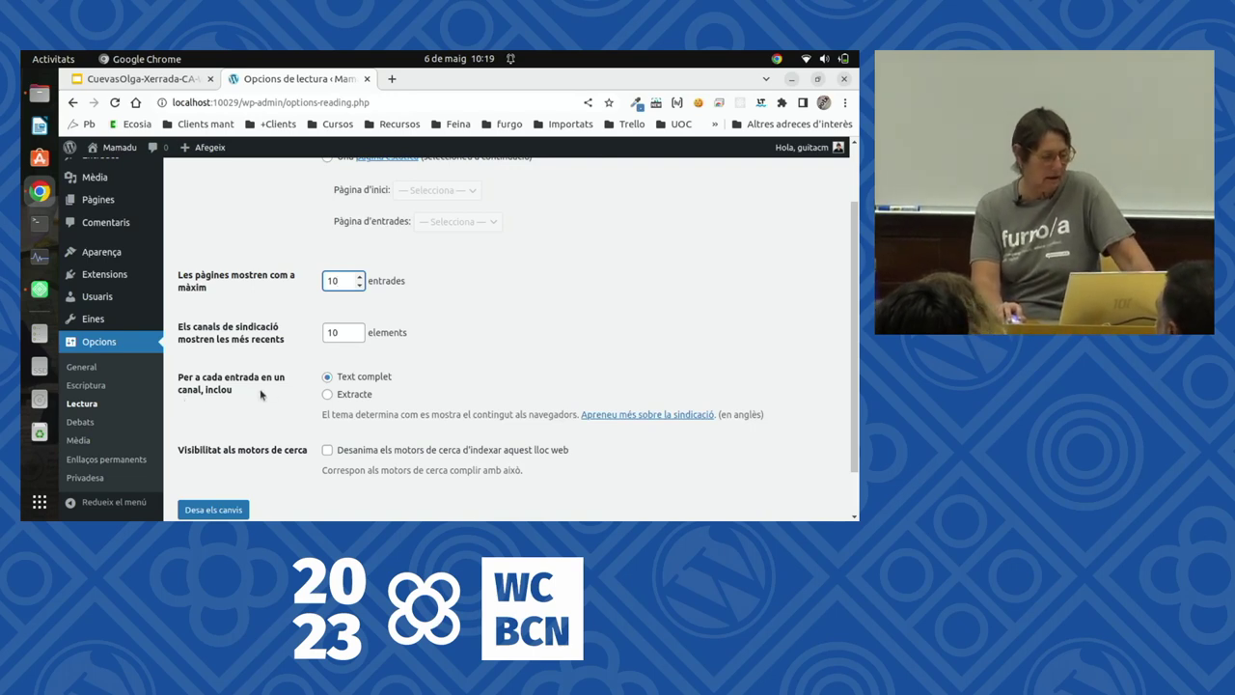
left_click(328, 393)
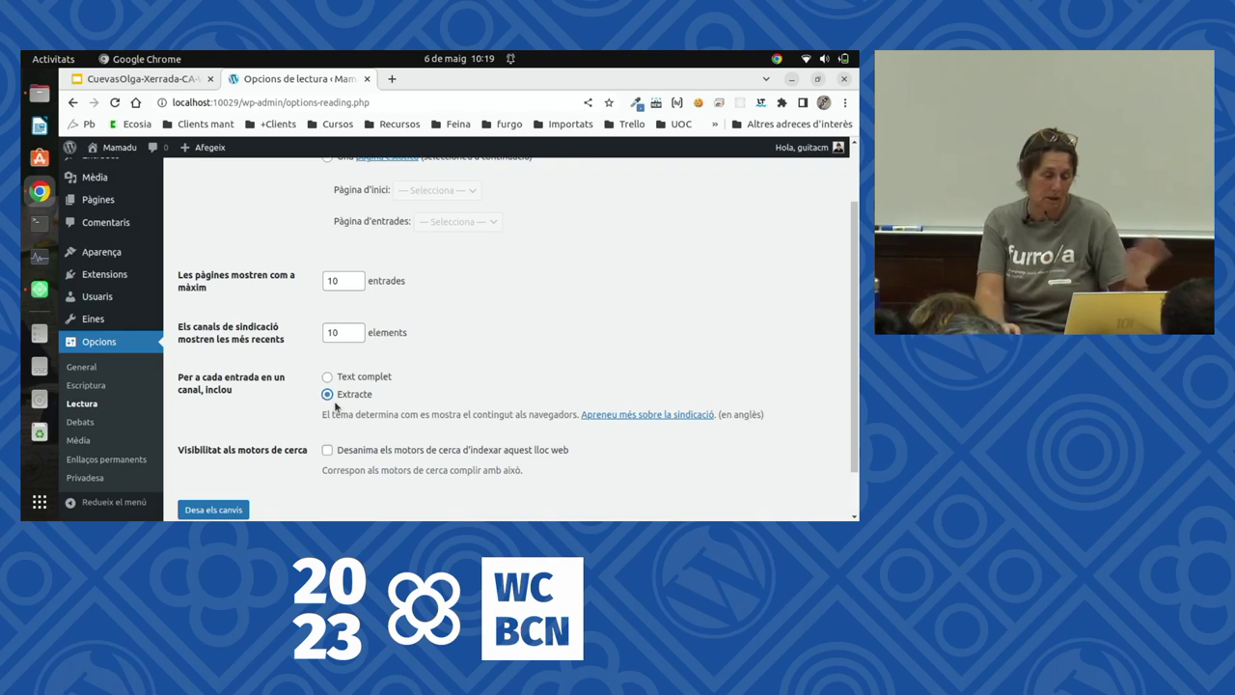
left_click(216, 508)
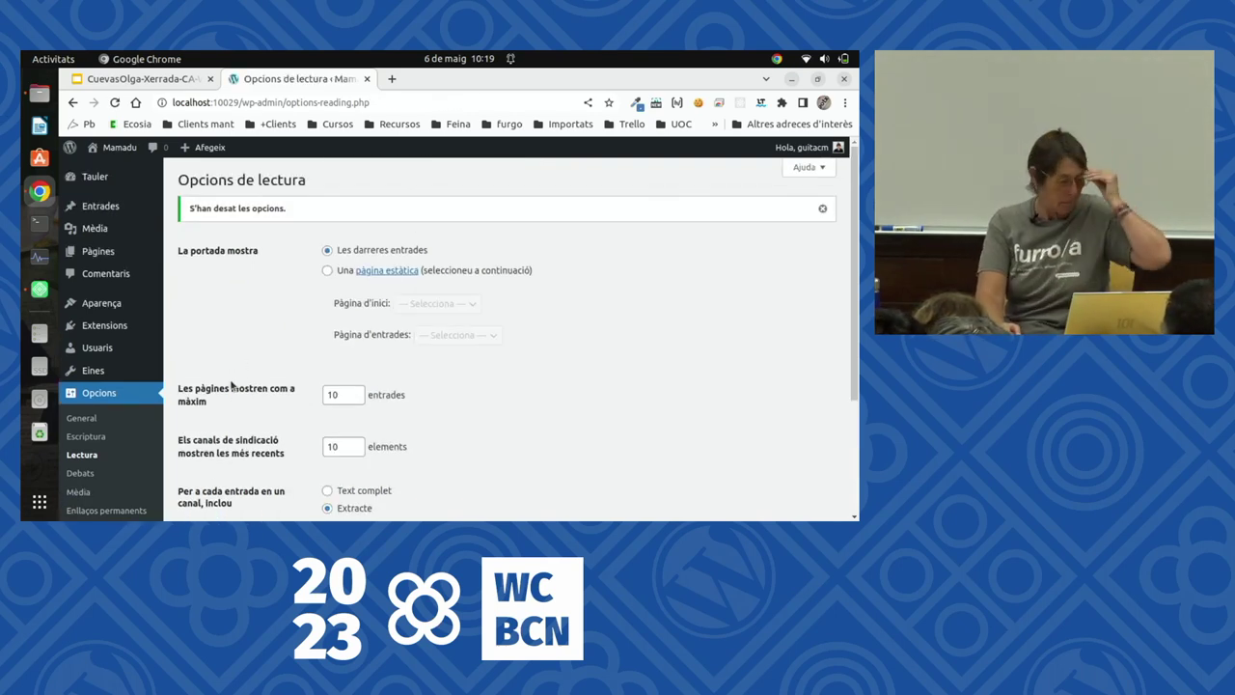
In the discussion settings (Debats), turn off the display of avatars (Mostra avatars) and save the changes
left_click(107, 473)
scroll(371, 278, "down", 1)
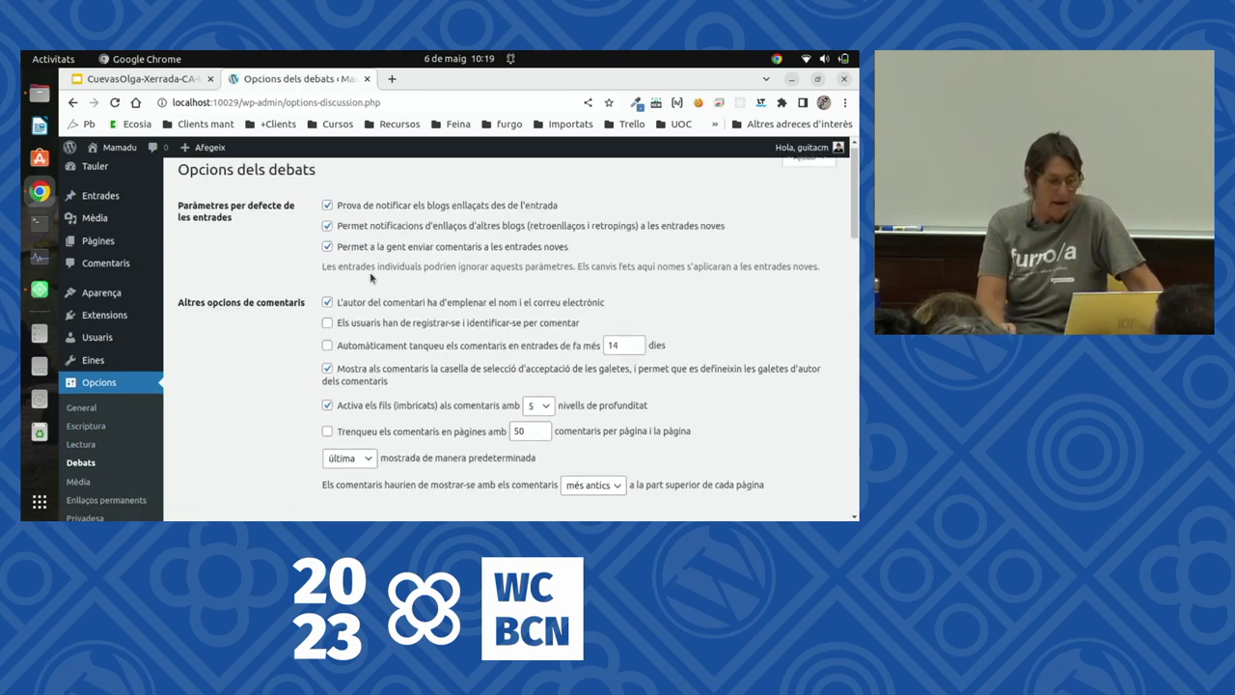
scroll(365, 309, "down", 10)
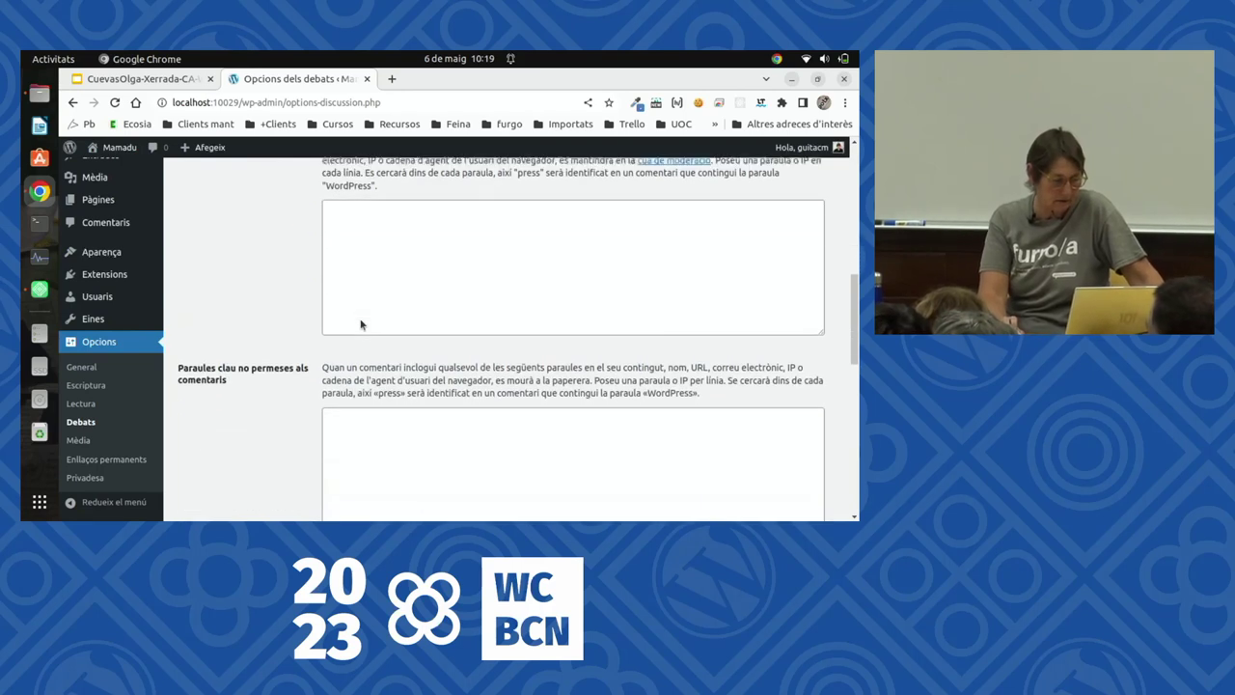
scroll(361, 325, "down", 10)
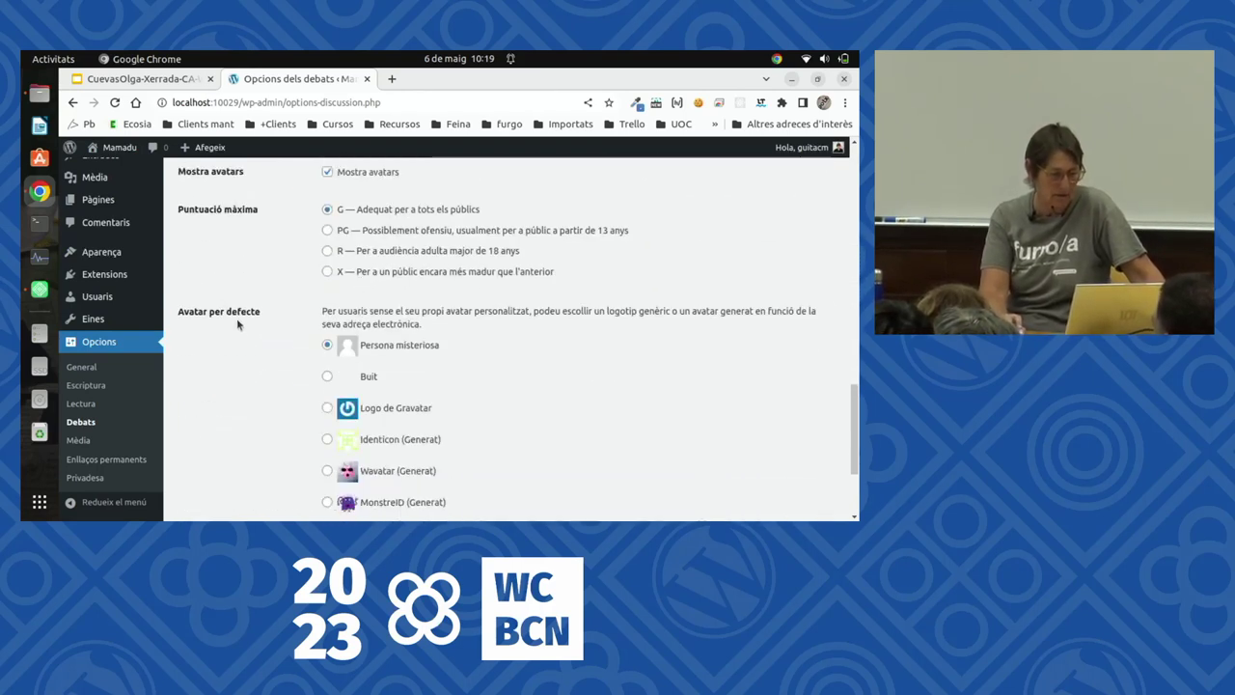
scroll(319, 236, "up", 1)
left_click(328, 251)
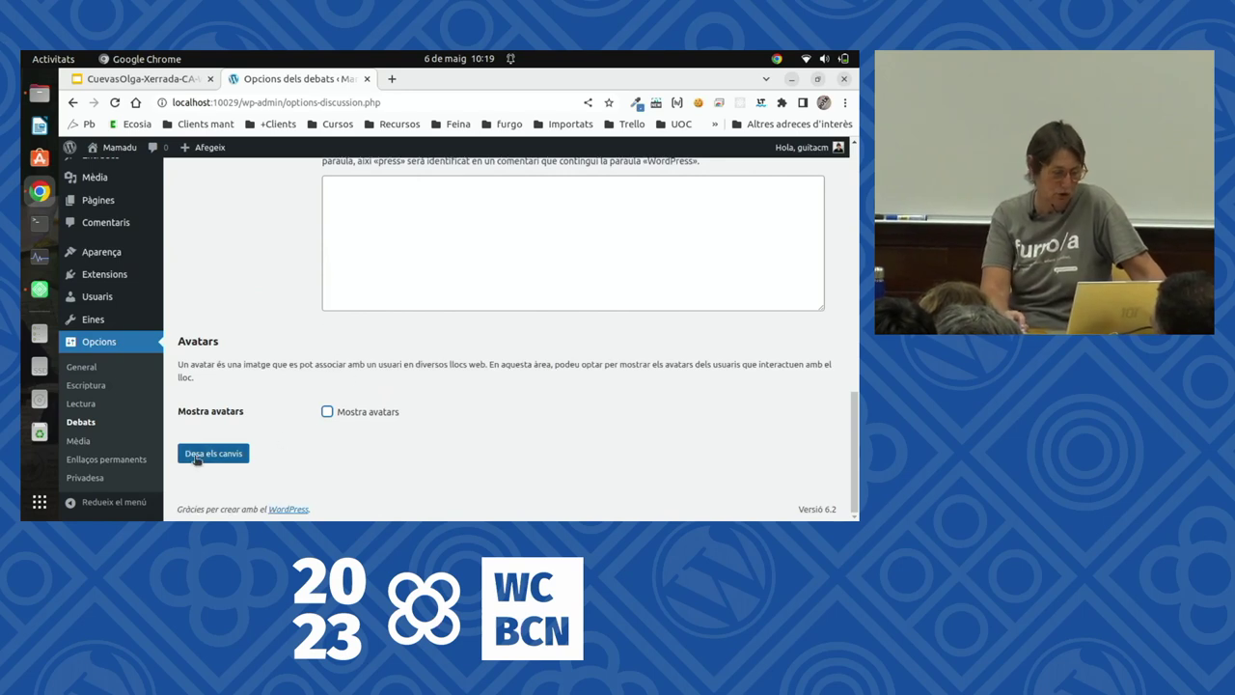
left_click(200, 455)
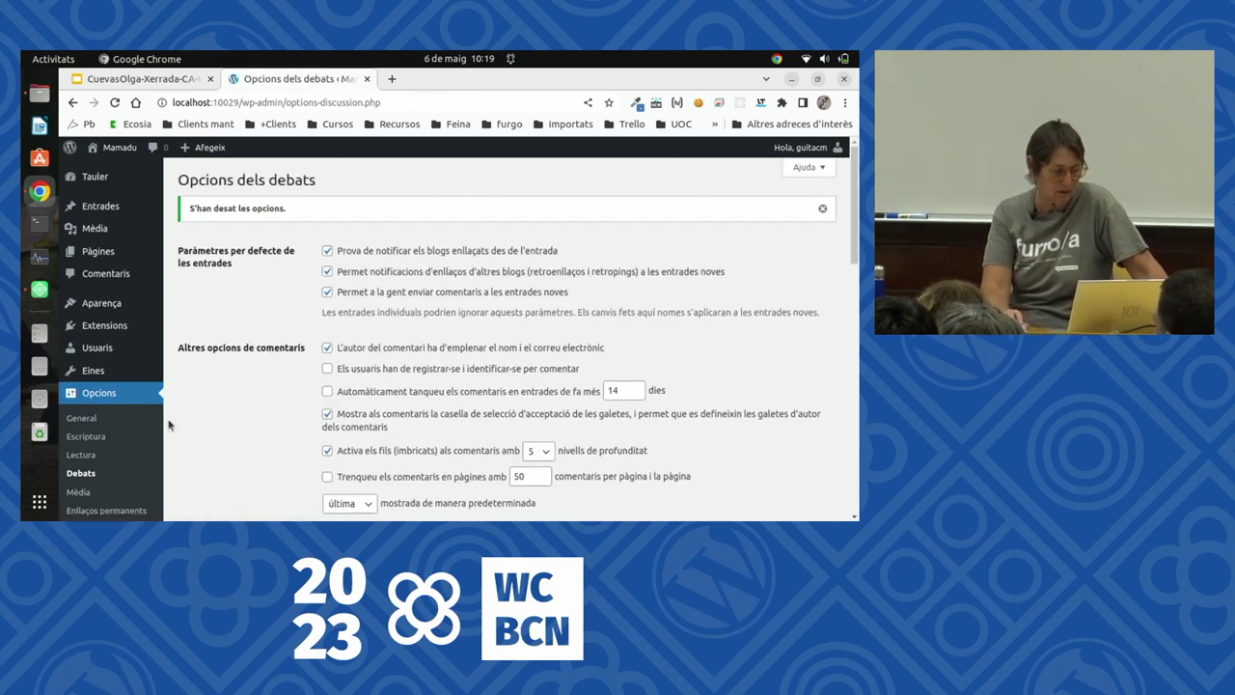
In the media settings, stop organizing uploaded files into month- and year-based folders and save the changes
left_click(116, 494)
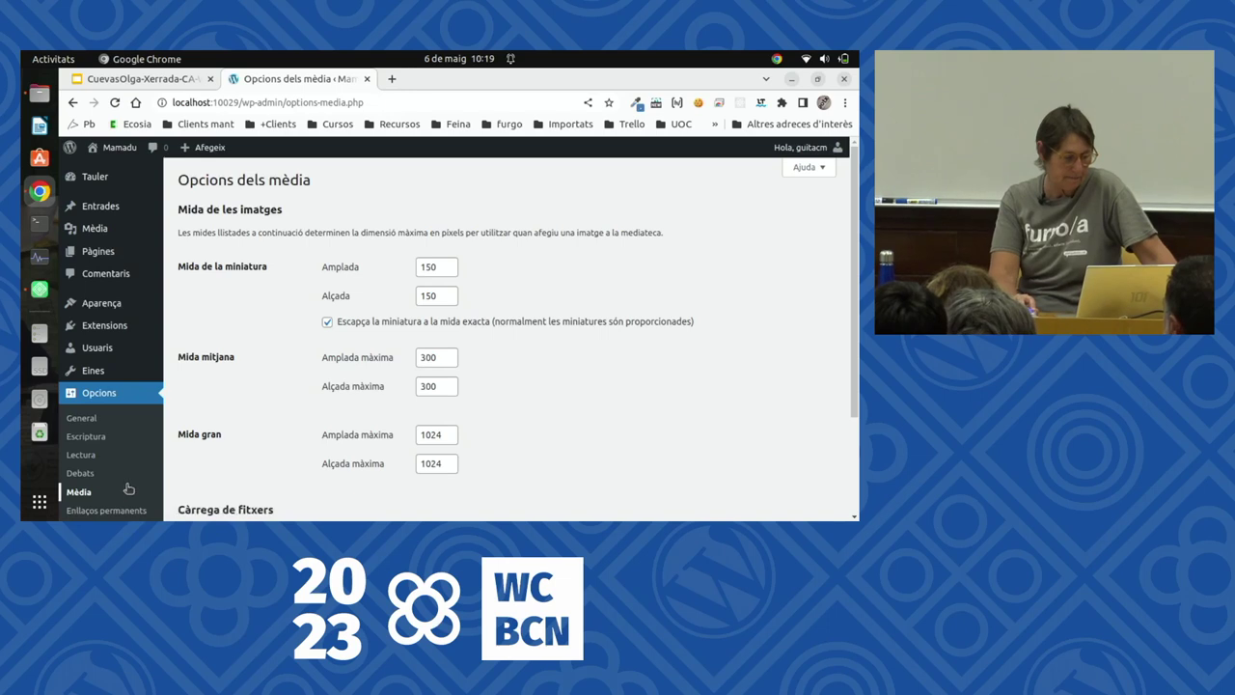
scroll(160, 445, "down", 3)
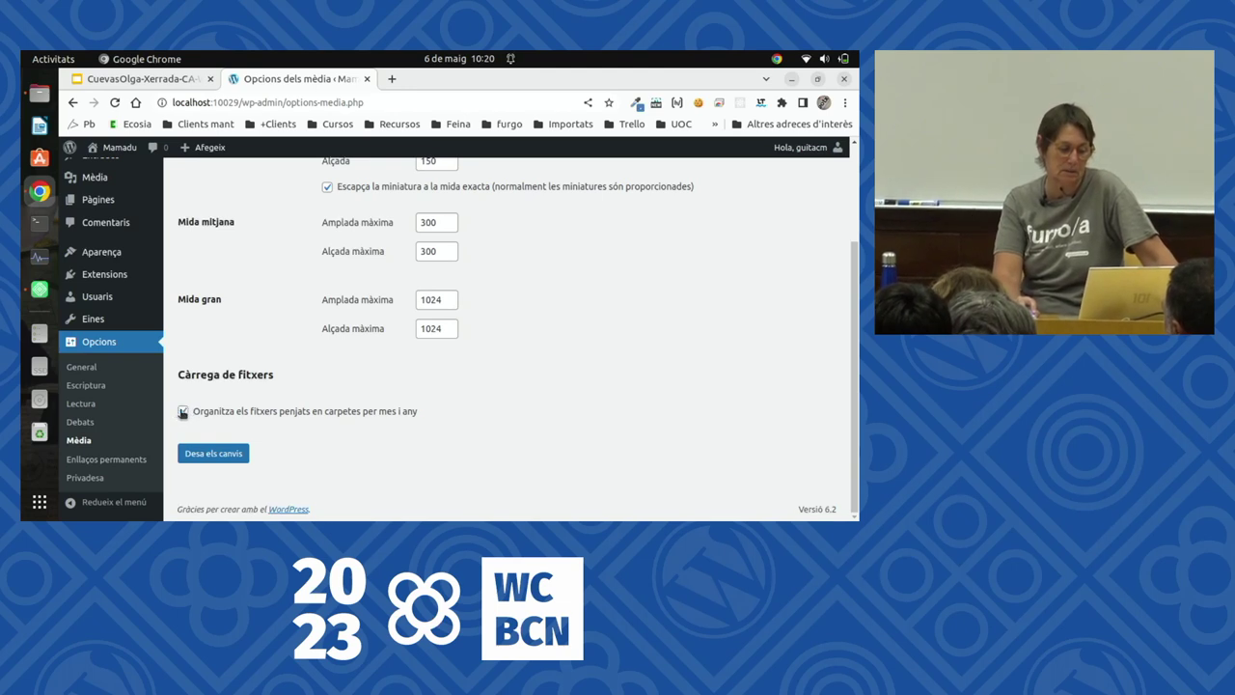
left_click(182, 413)
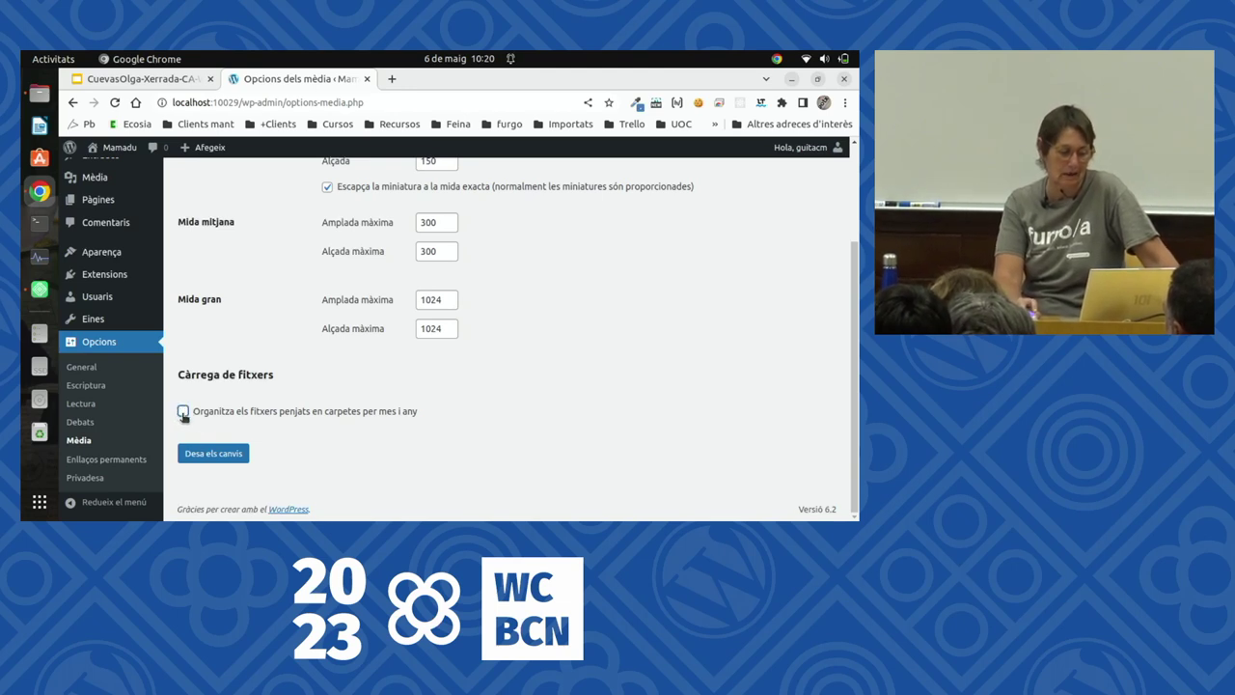
left_click(206, 454)
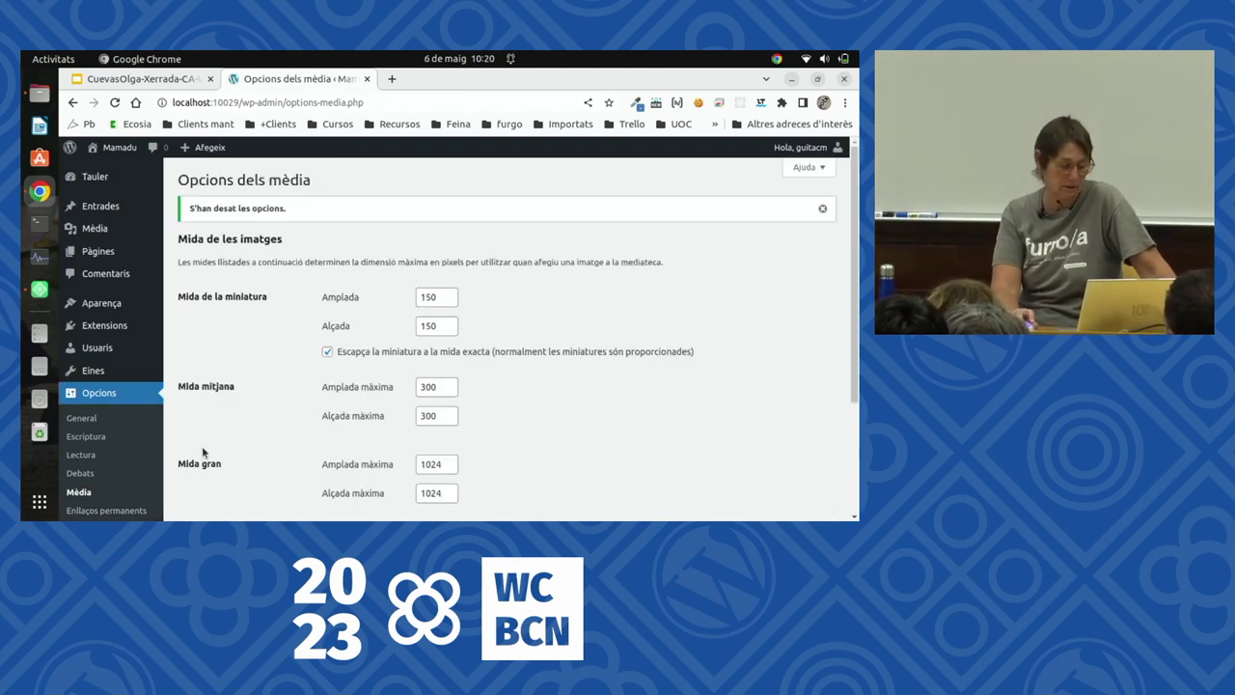
scroll(175, 435, "down", 3)
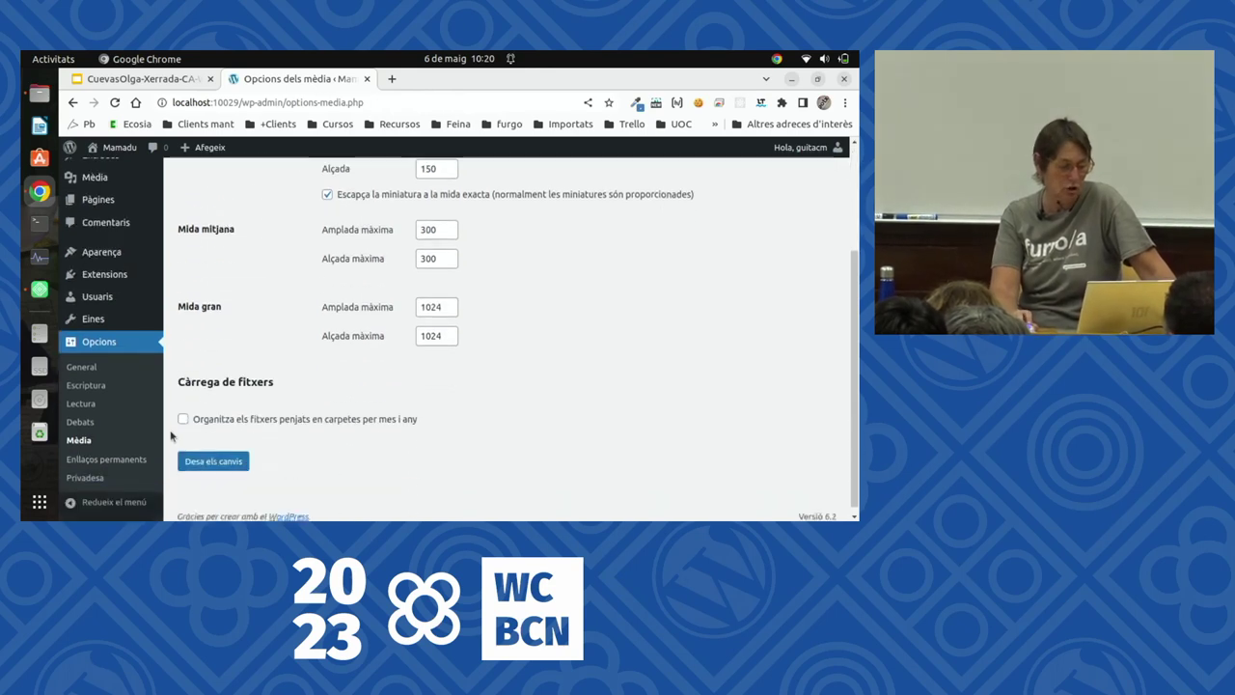
Review the permalink structure options and save the permalink settings with the post name structure (Nom de l'entrada)
left_click(106, 456)
scroll(549, 323, "down", 3)
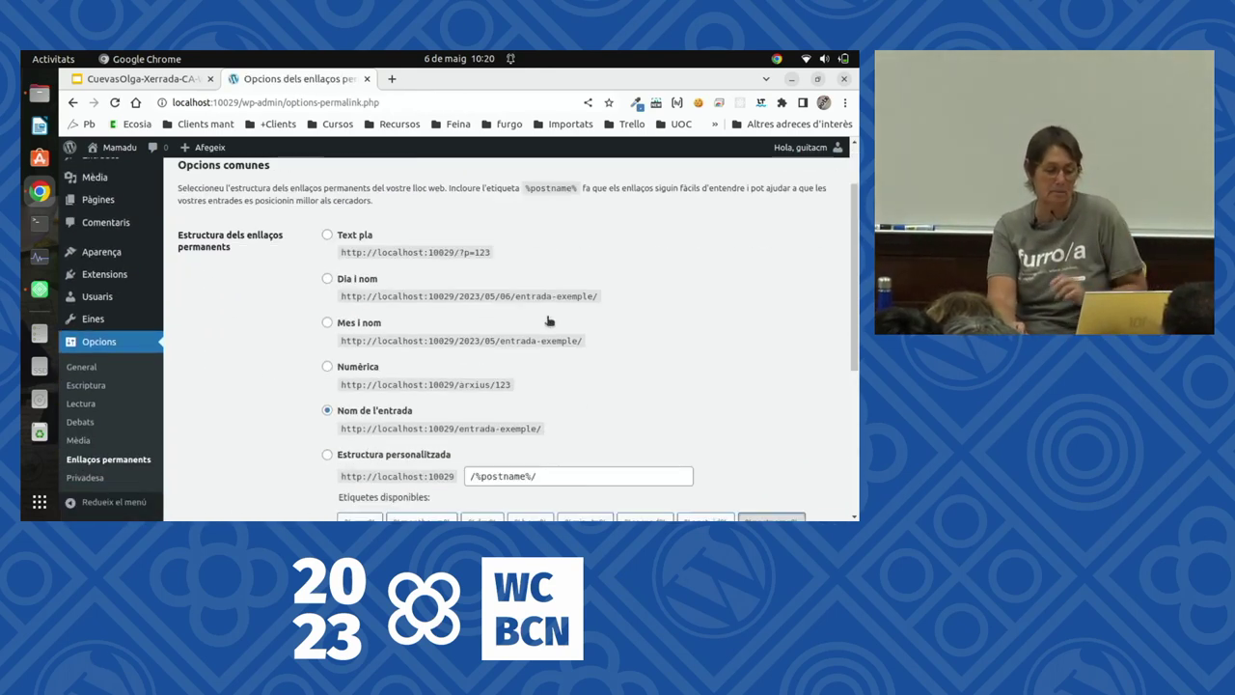
scroll(548, 320, "up", 2)
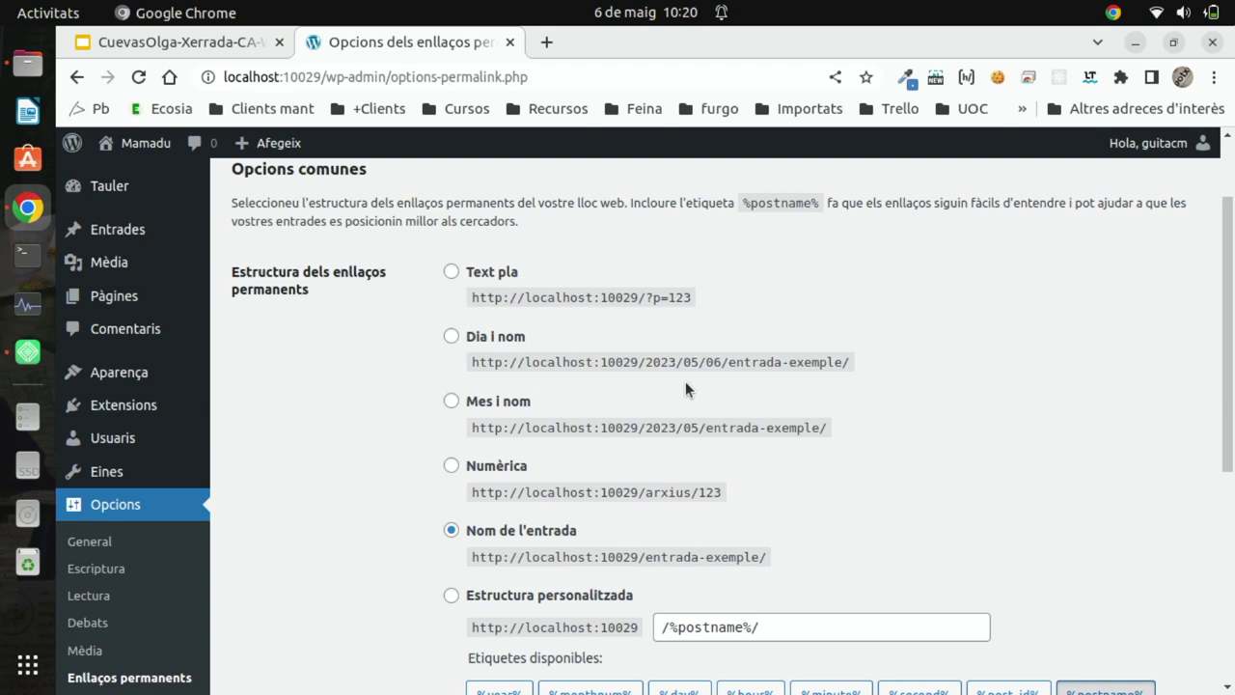
scroll(685, 383, "down", 3)
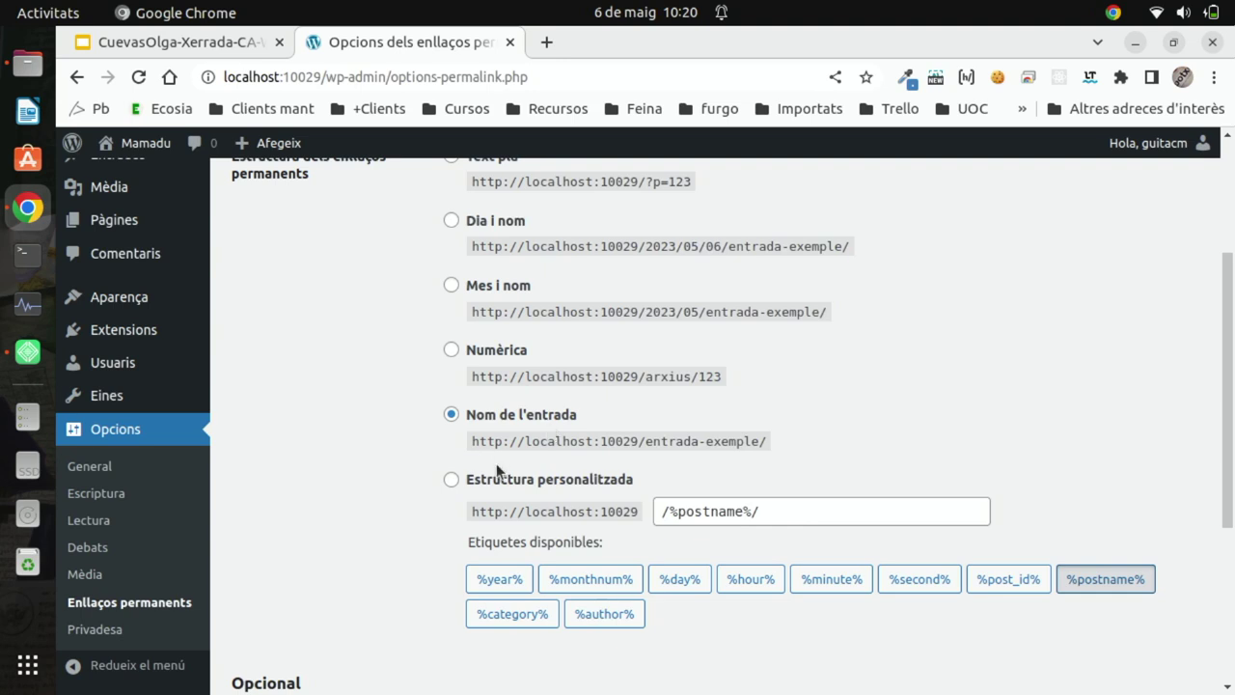
scroll(497, 470, "down", 5)
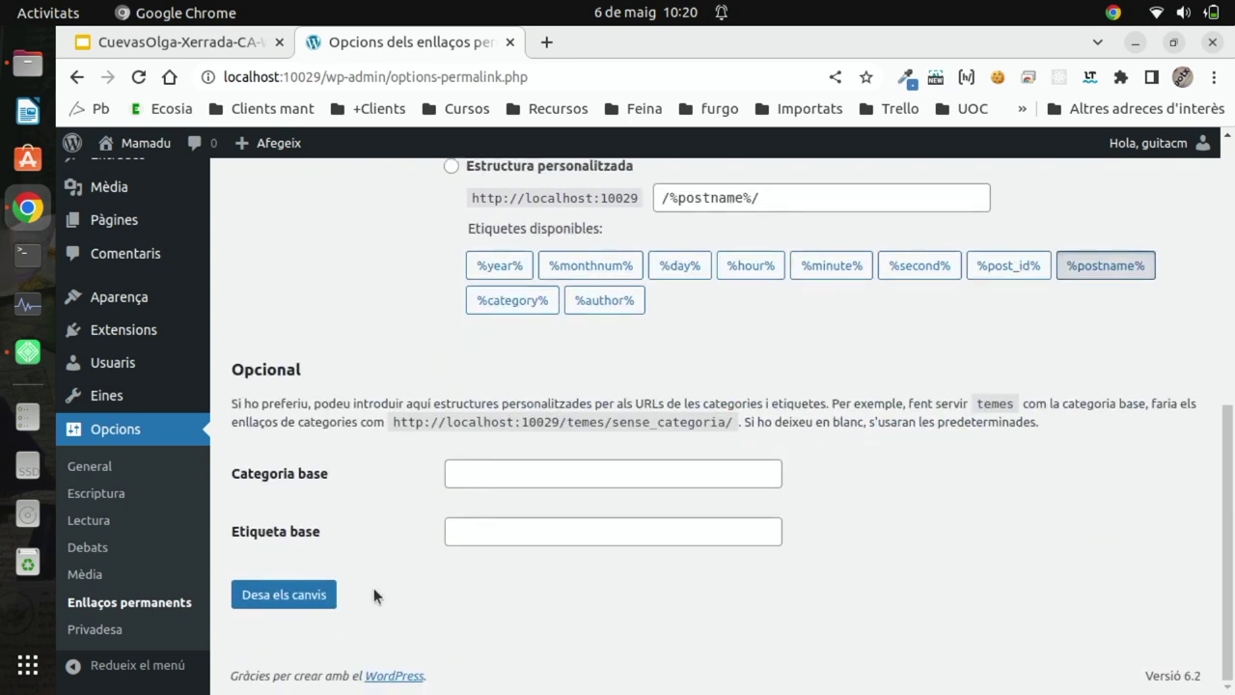
left_click(289, 594)
scroll(806, 511, "down", 4)
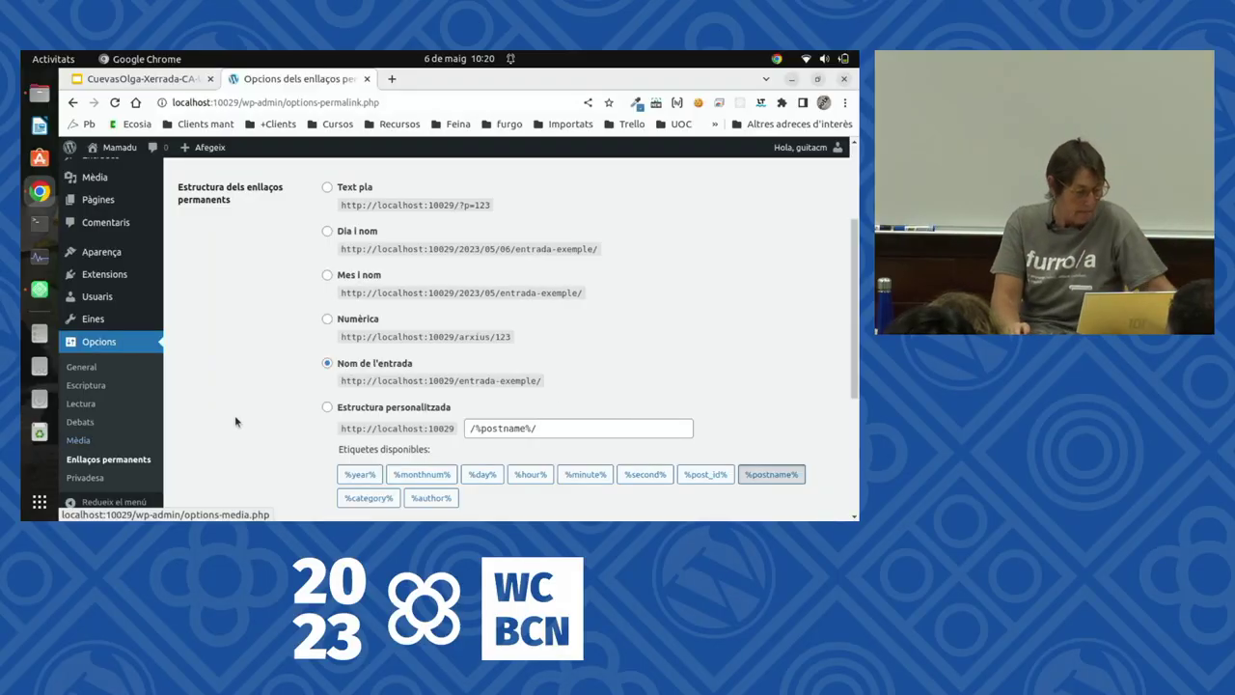
scroll(77, 444, "down", 1)
scroll(219, 448, "up", 1)
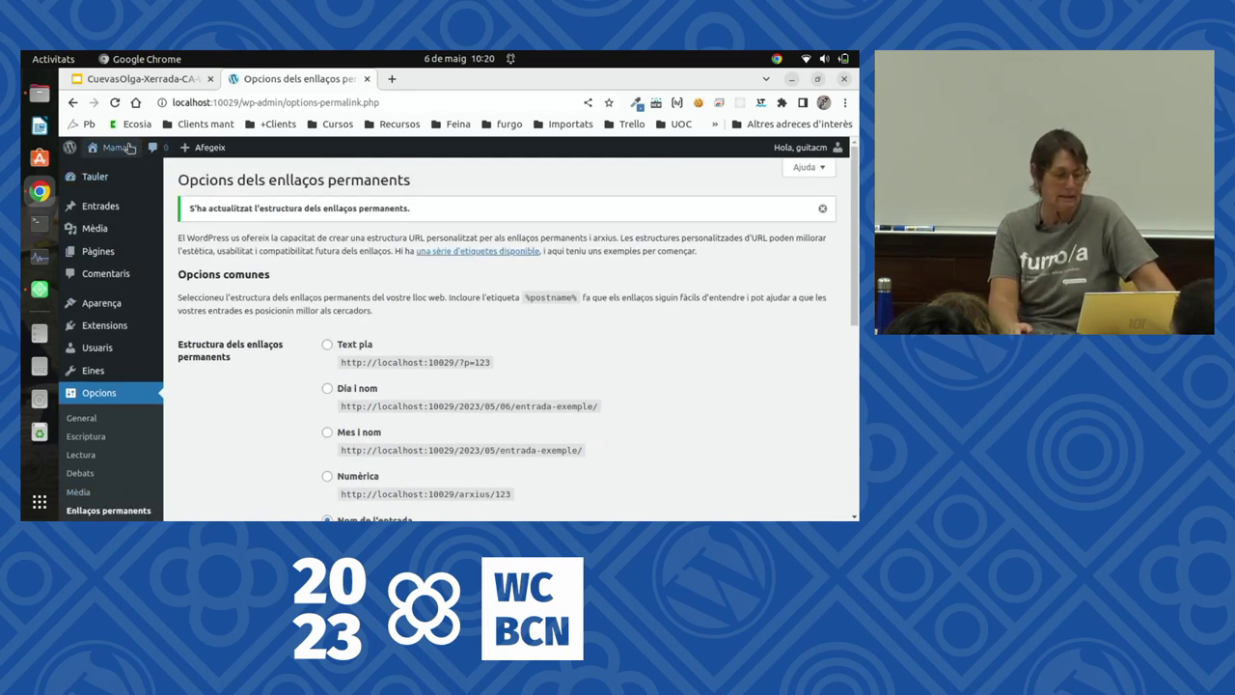
Visit the site's public front page and look over its header and post content
mouse_move(126, 153)
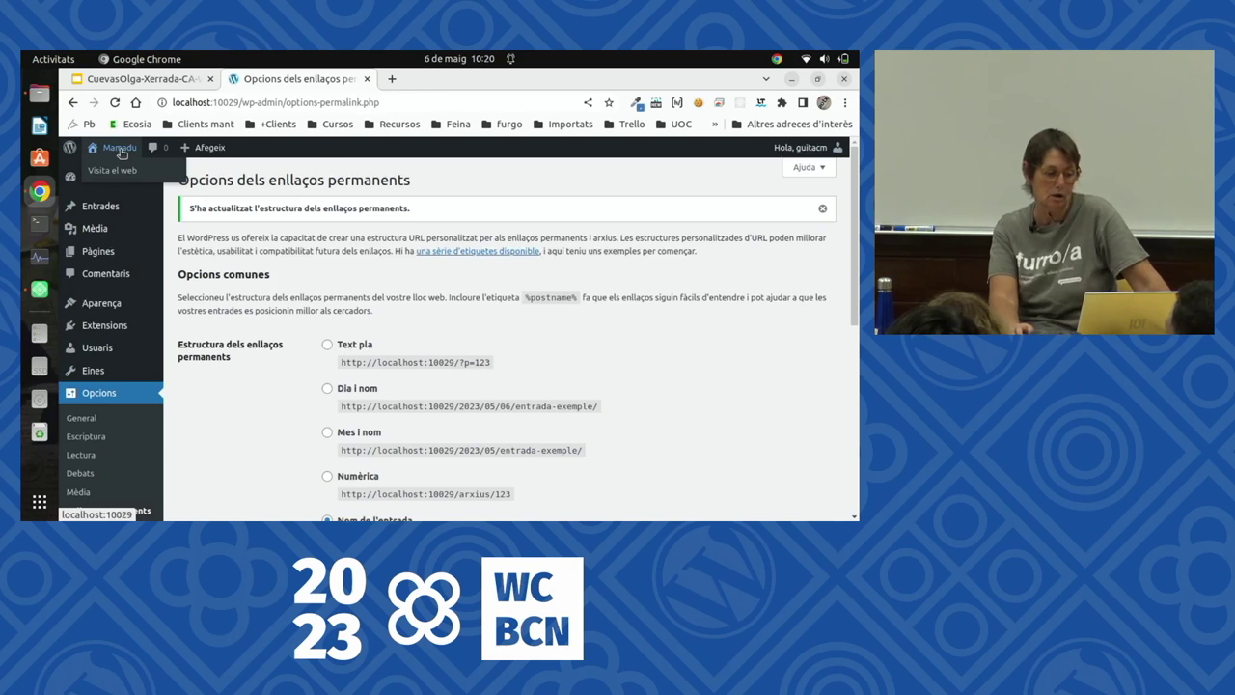
left_click(125, 174)
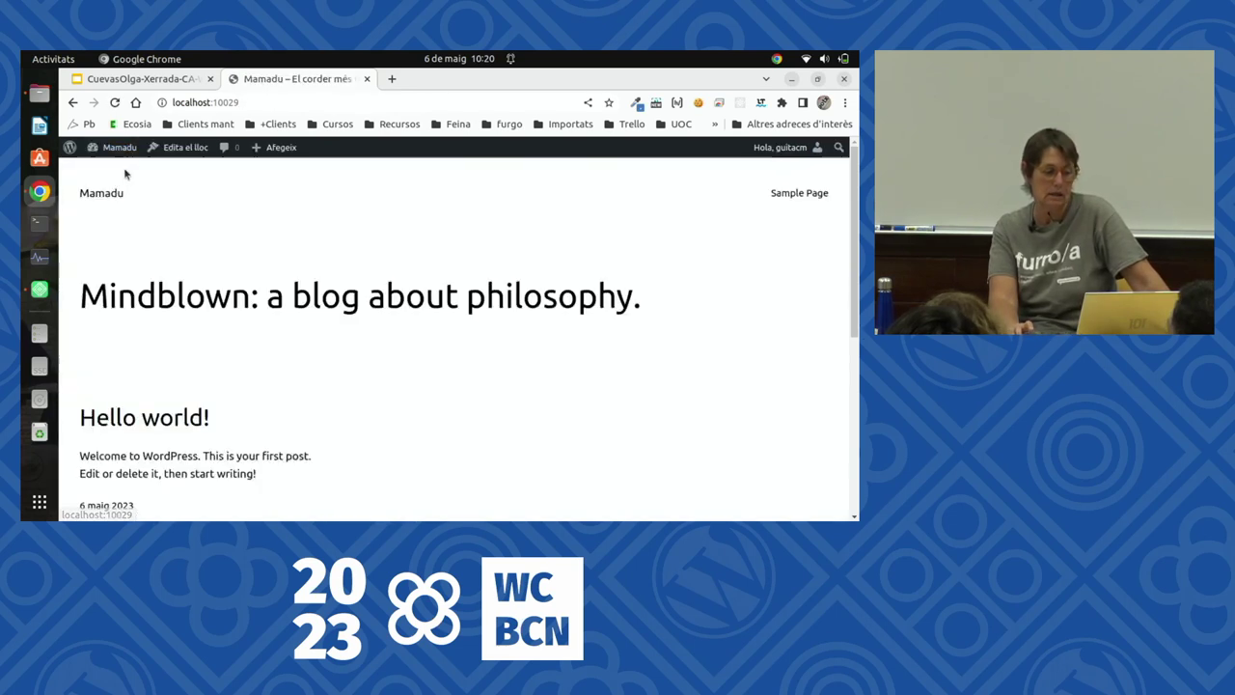
scroll(284, 191, "down", 3)
scroll(284, 191, "up", 3)
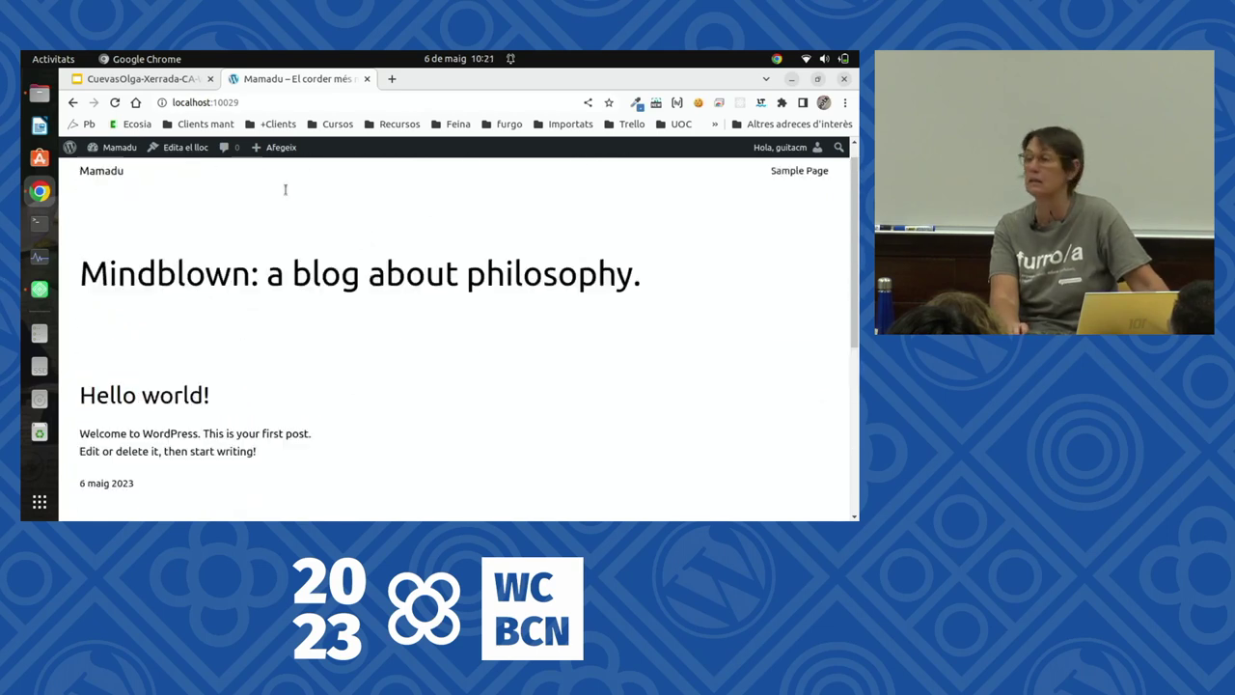
scroll(285, 189, "up", 1)
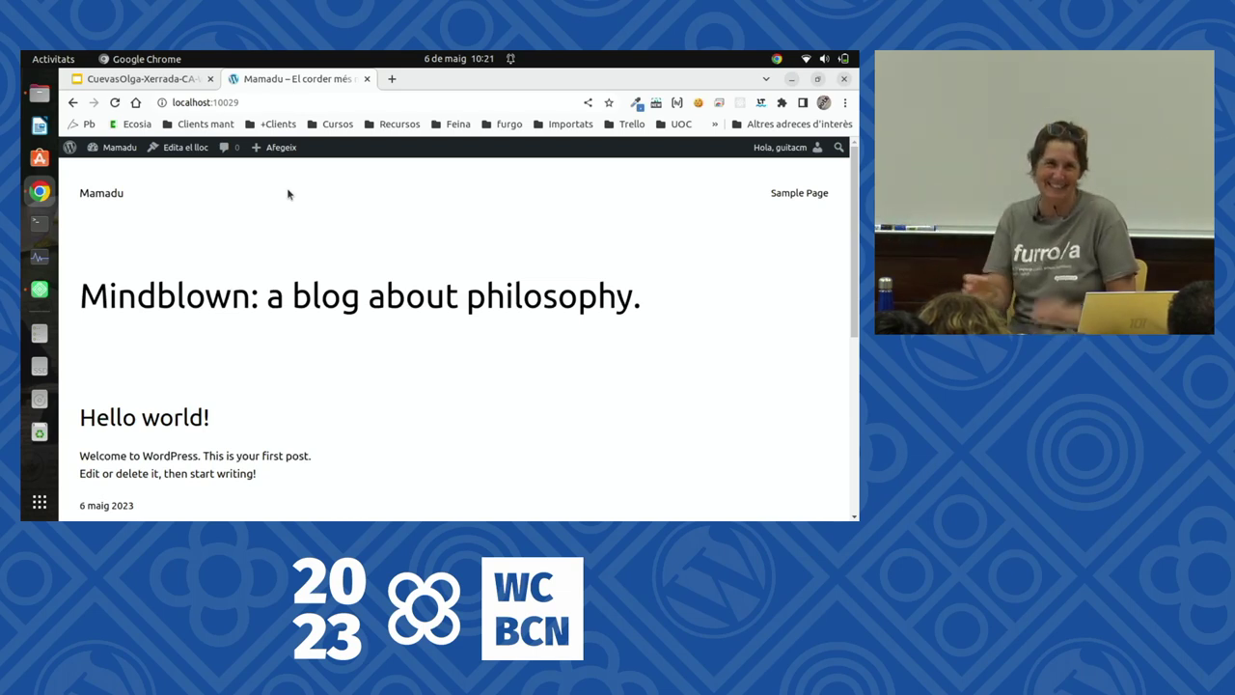
Start a new page from the dashboard's list of pages and dismiss the block editor's welcome guide
mouse_move(259, 148)
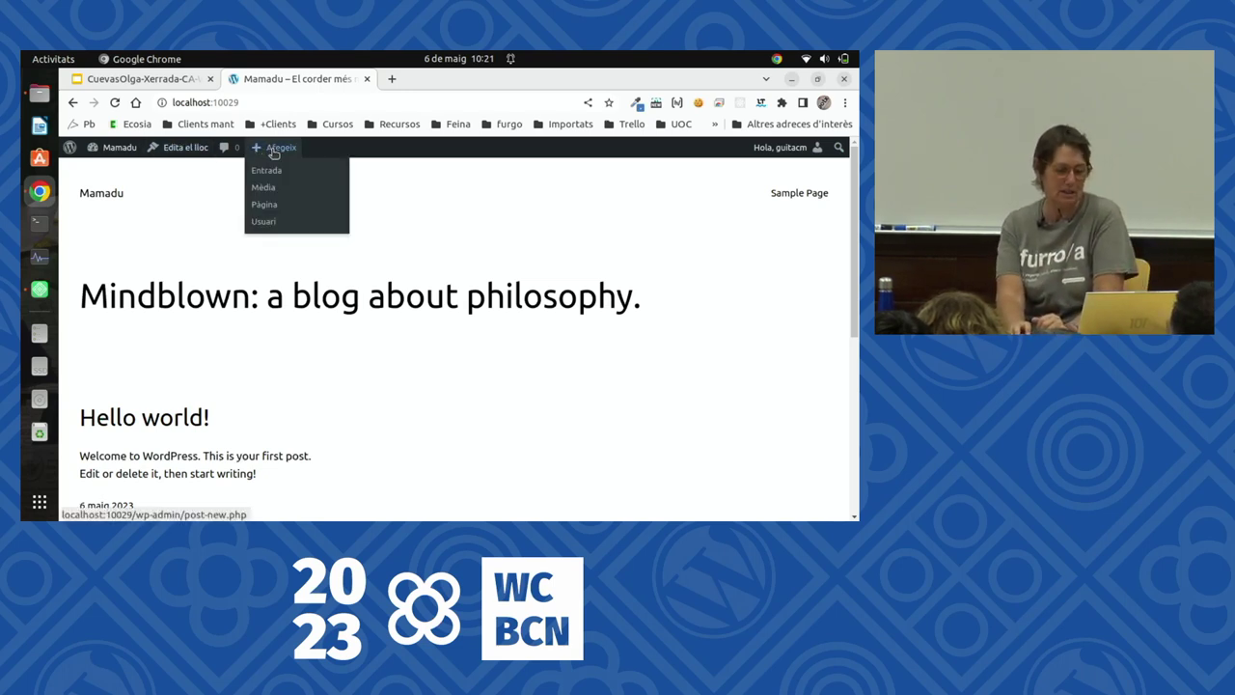
mouse_move(125, 153)
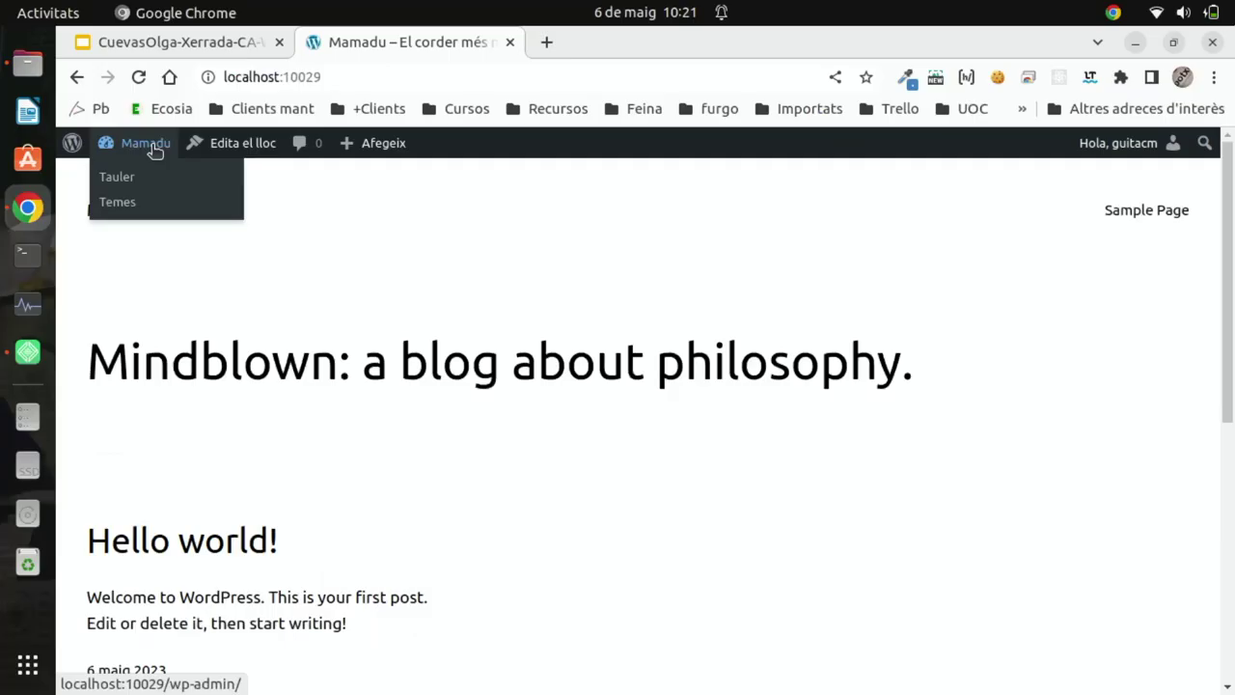
left_click(150, 145)
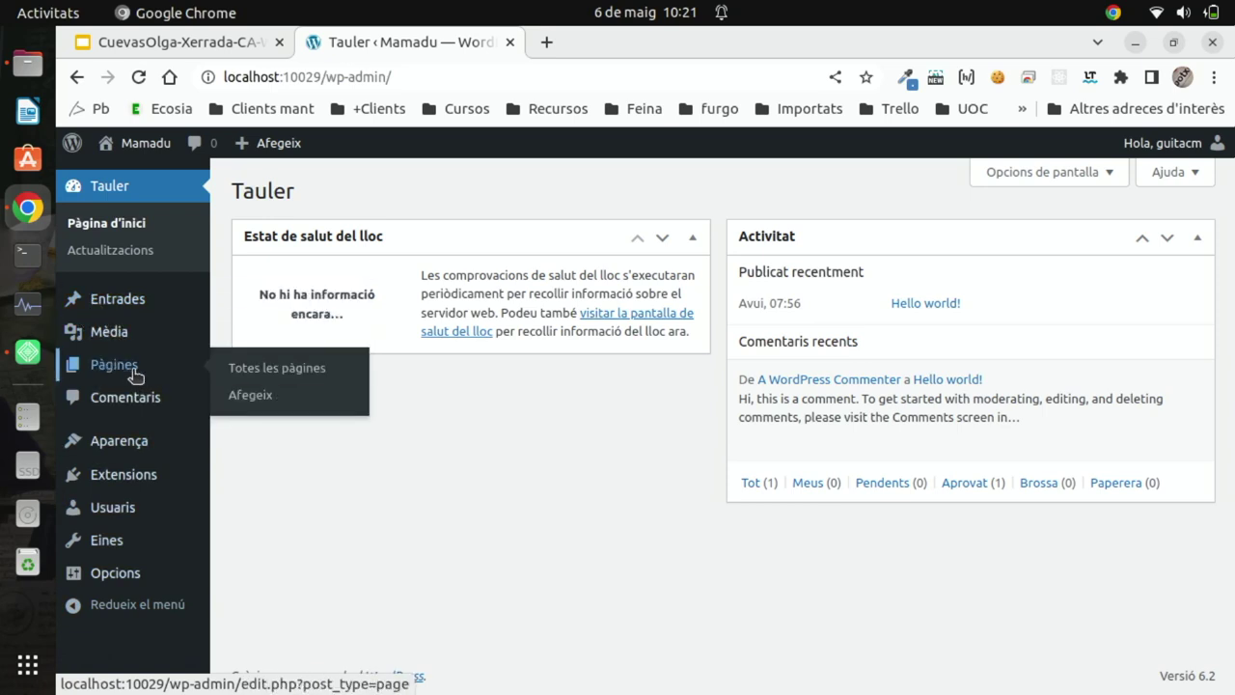
left_click(240, 374)
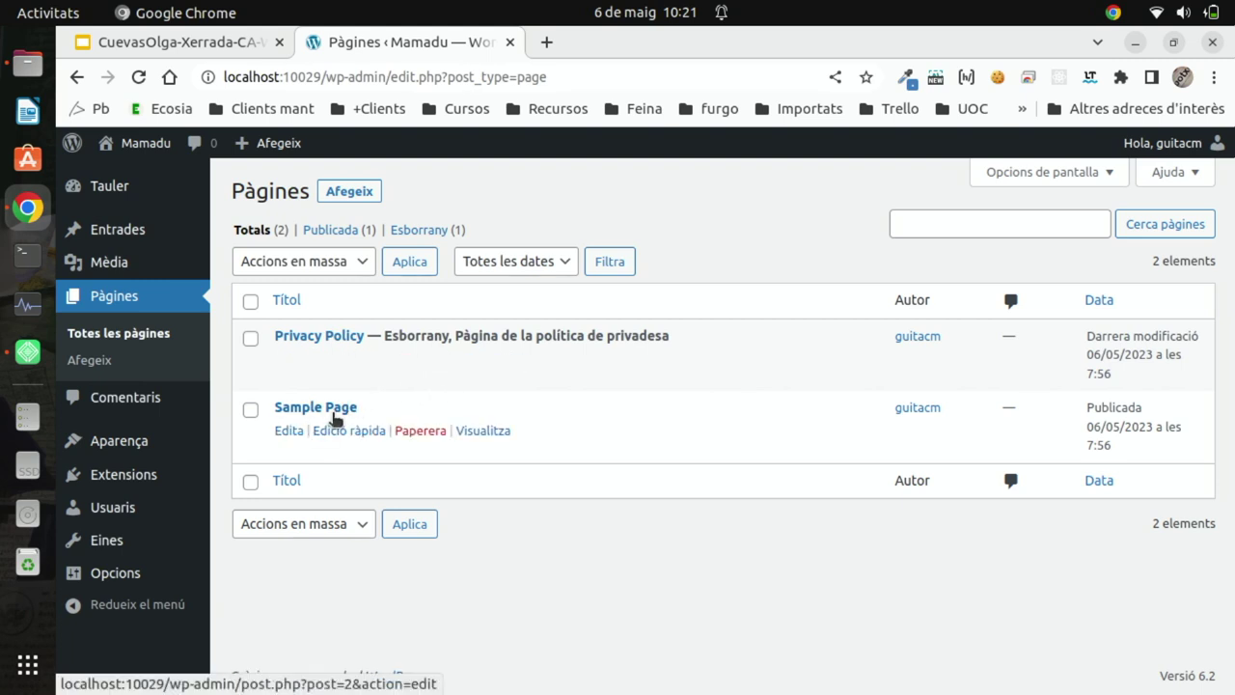
left_click(358, 192)
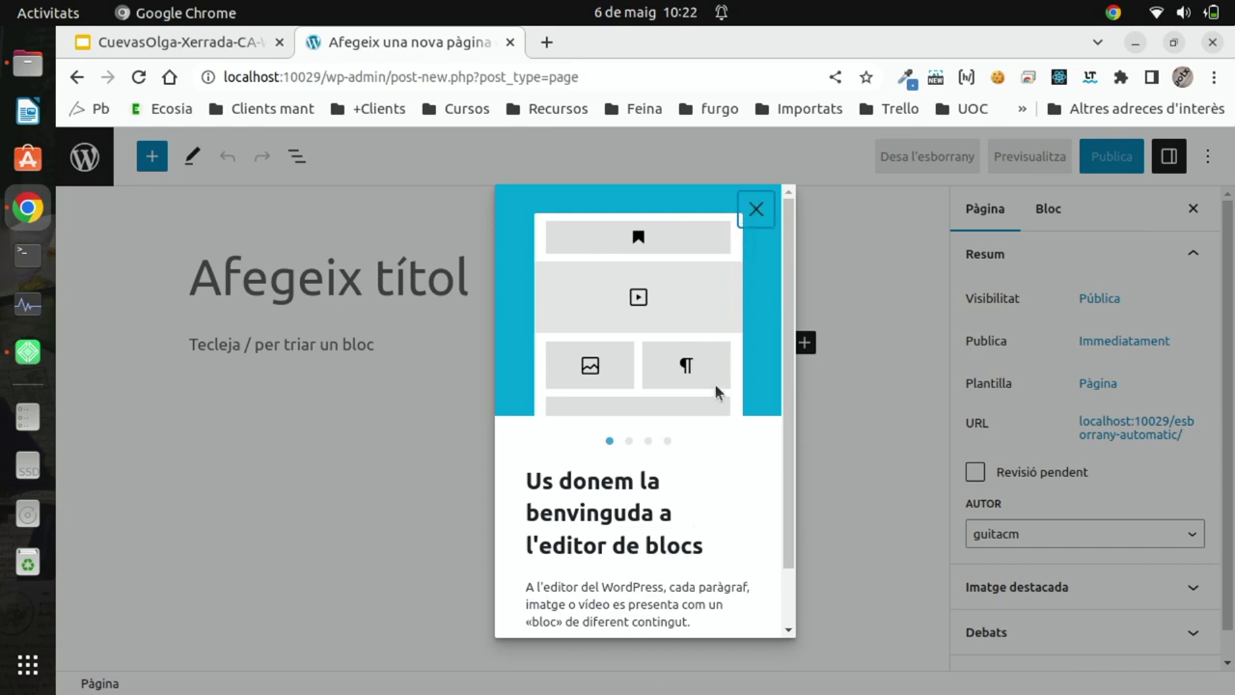
left_click(752, 210)
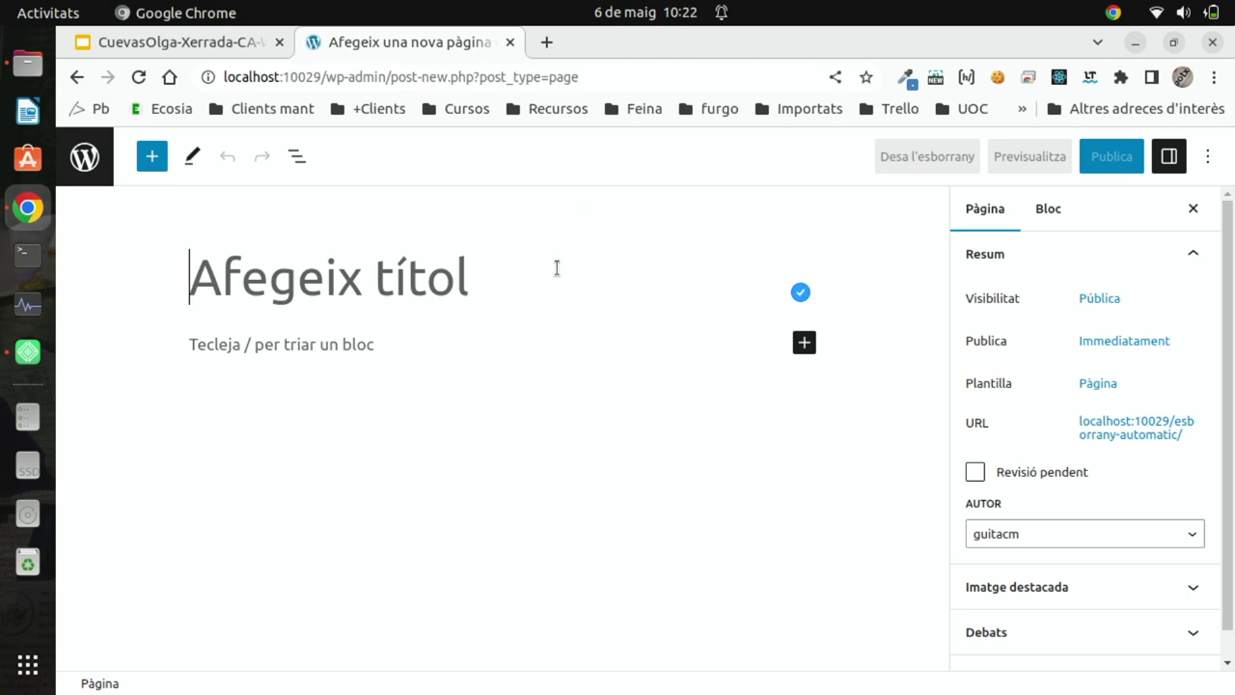
Title the new page "Inici" and publish it
type("Inici")
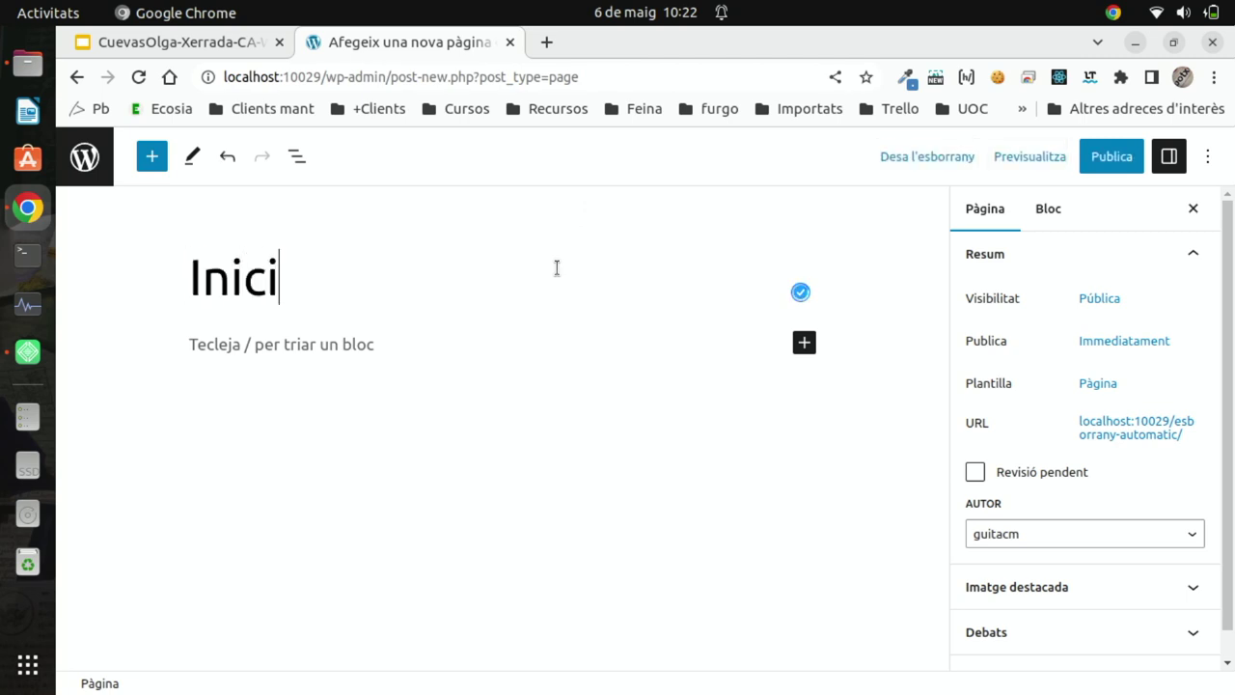
left_click(1118, 163)
left_click(1053, 162)
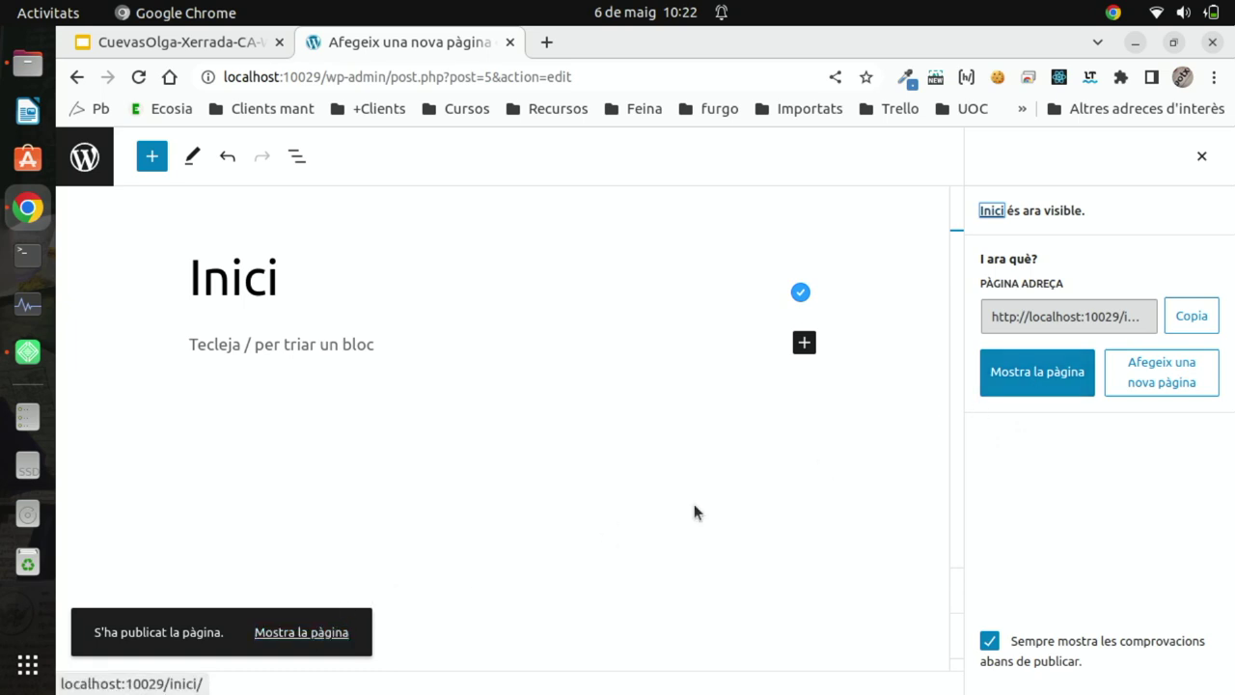
View the published Inici page on the site and check the dashboard's list of all pages
left_click(1059, 396)
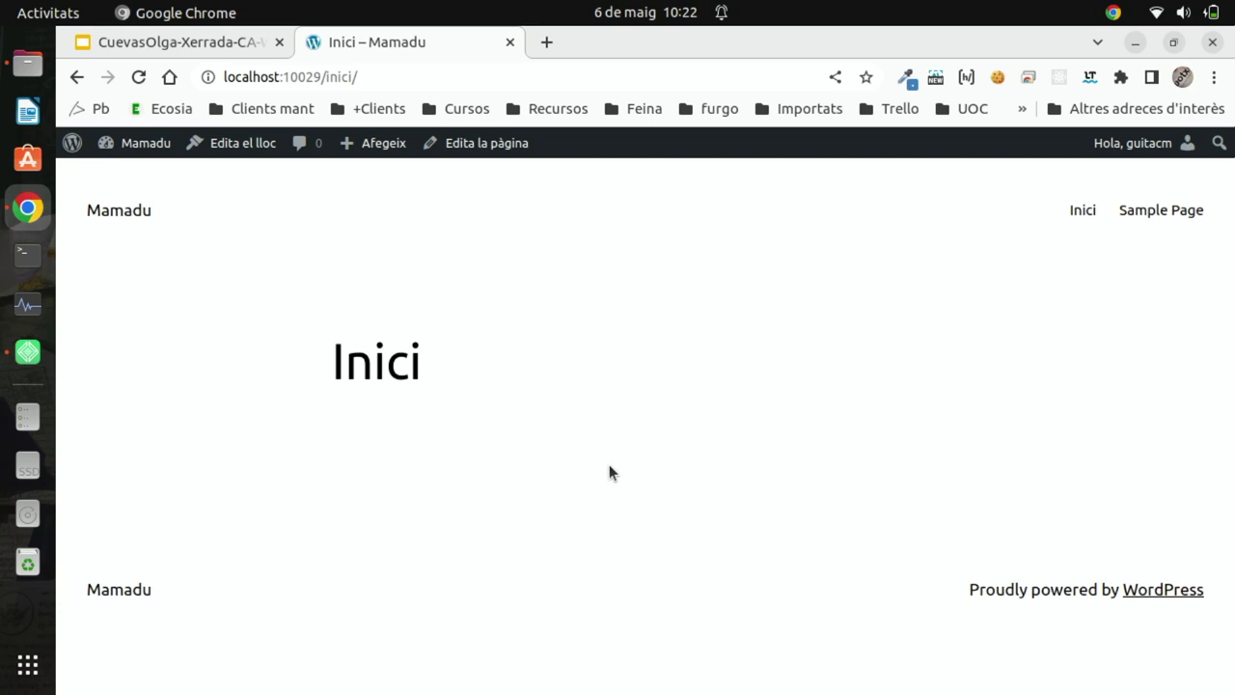
left_click(154, 143)
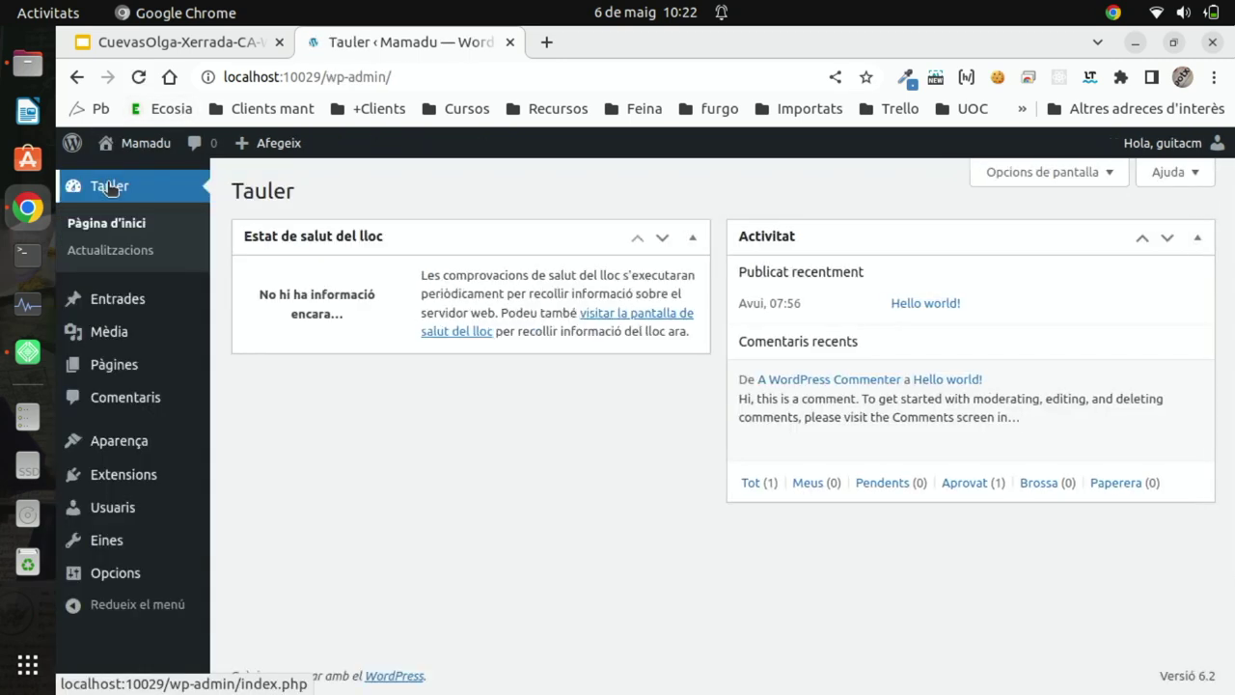
left_click(126, 365)
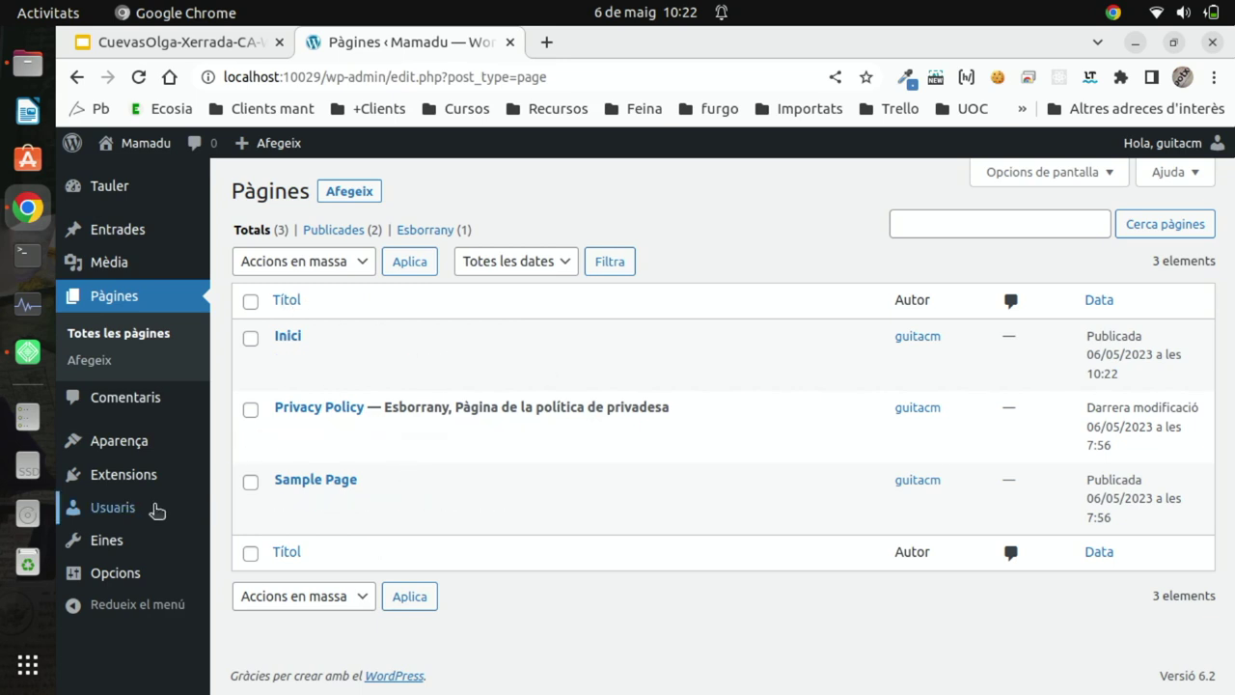
Try to make the static page Inici the site's home page in the reading settings, and visit the site
mouse_move(145, 537)
mouse_move(139, 579)
left_click(274, 495)
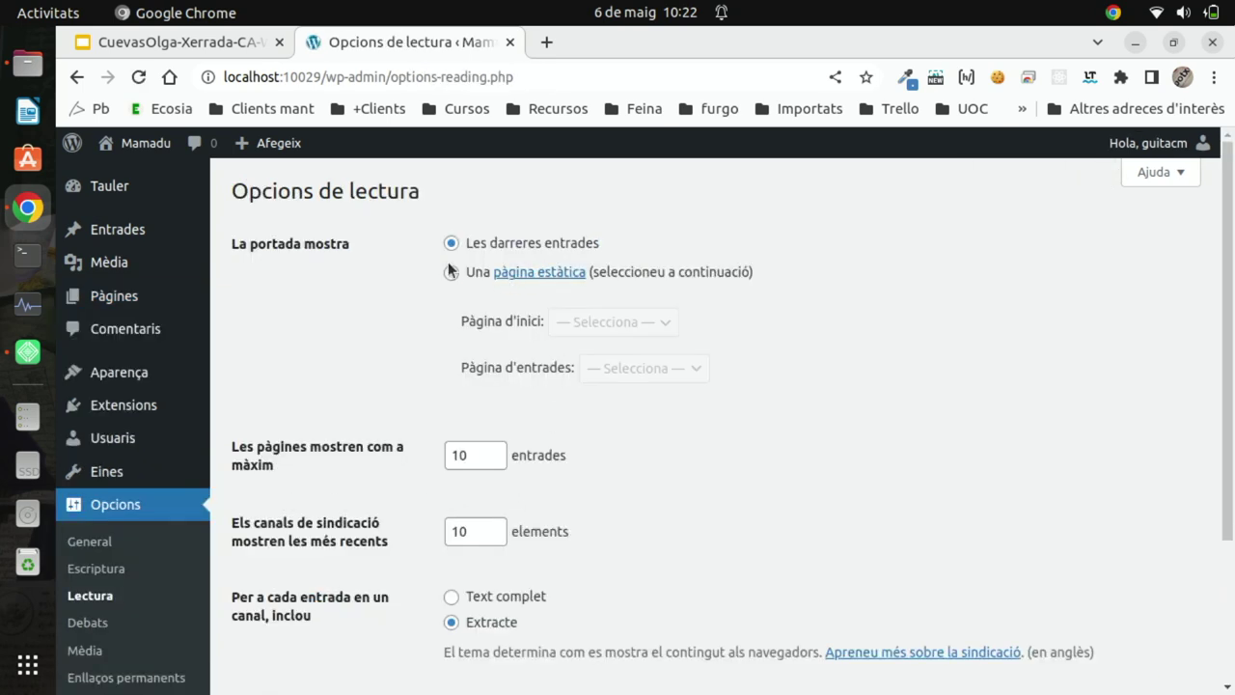
left_click(450, 272)
left_click(602, 321)
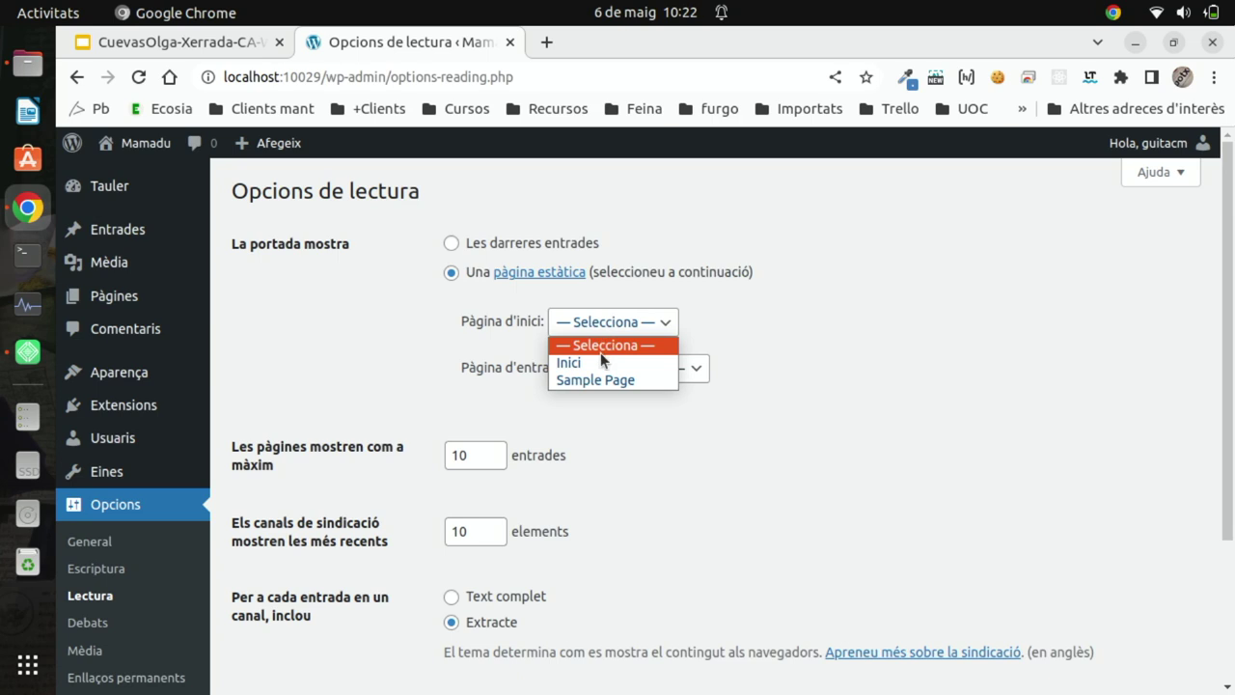
left_click(598, 364)
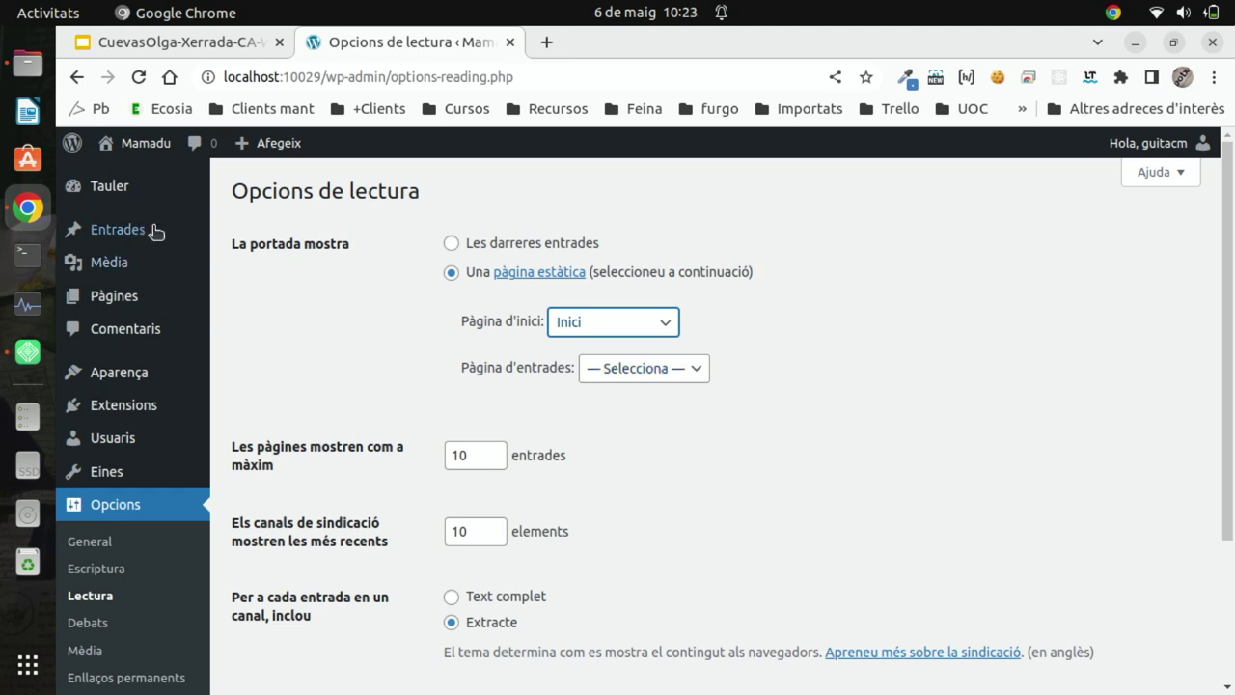
left_click(155, 144)
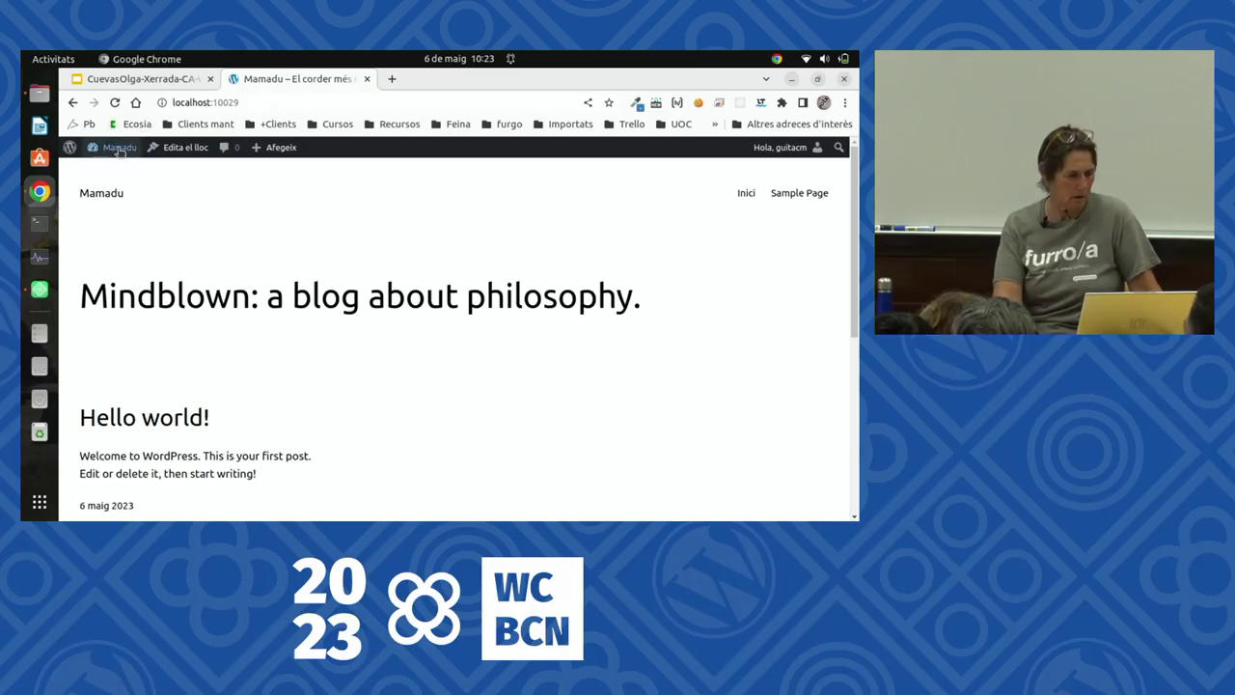
Set the static page Inici as the home page in the reading settings, save the changes, and visit the site
mouse_move(121, 151)
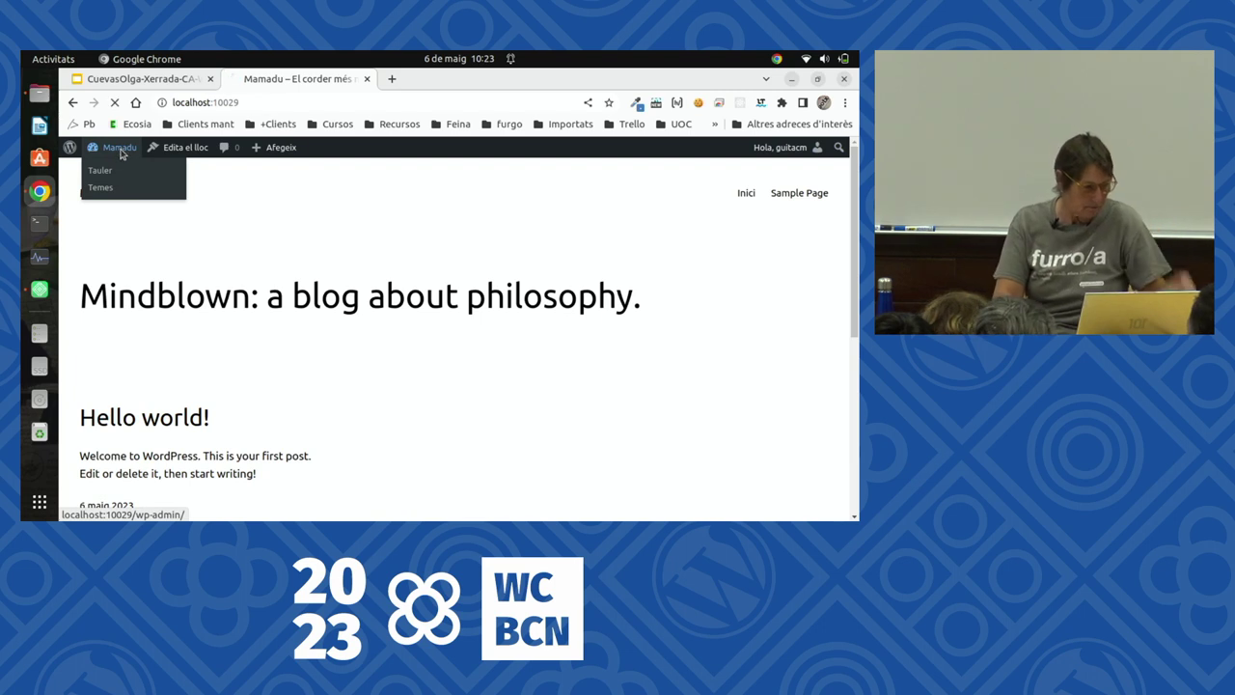
left_click(120, 151)
mouse_move(102, 439)
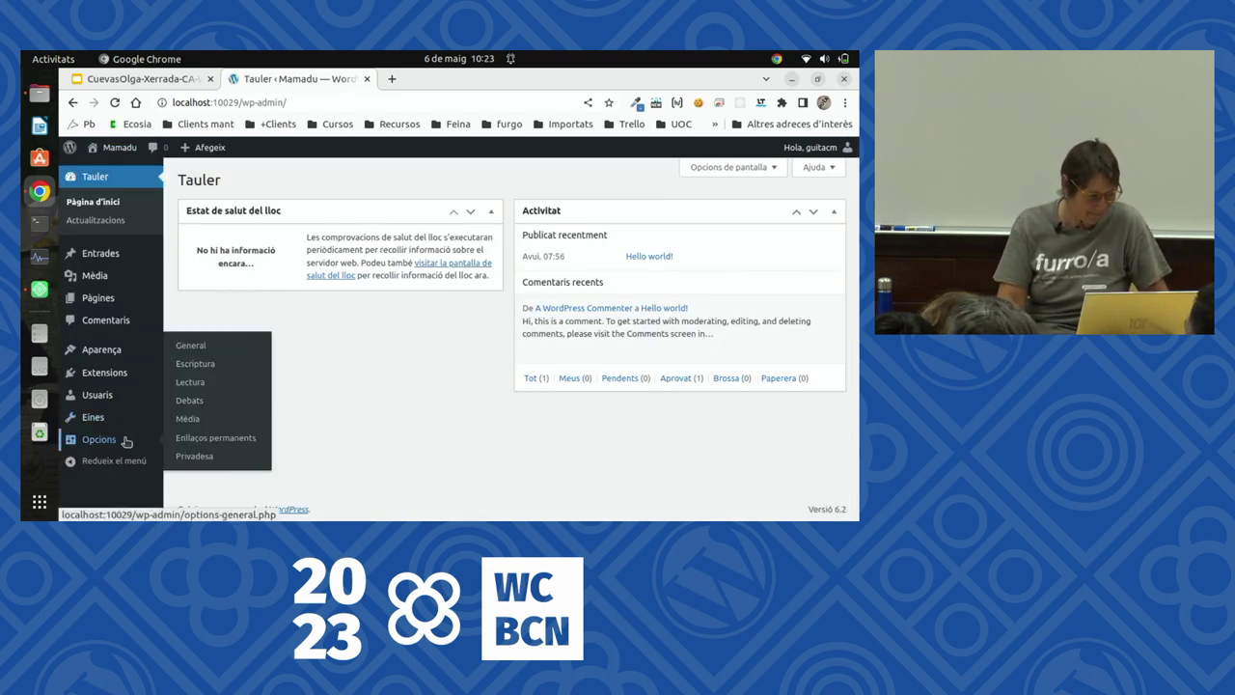
left_click(190, 383)
scroll(512, 338, "down", 3)
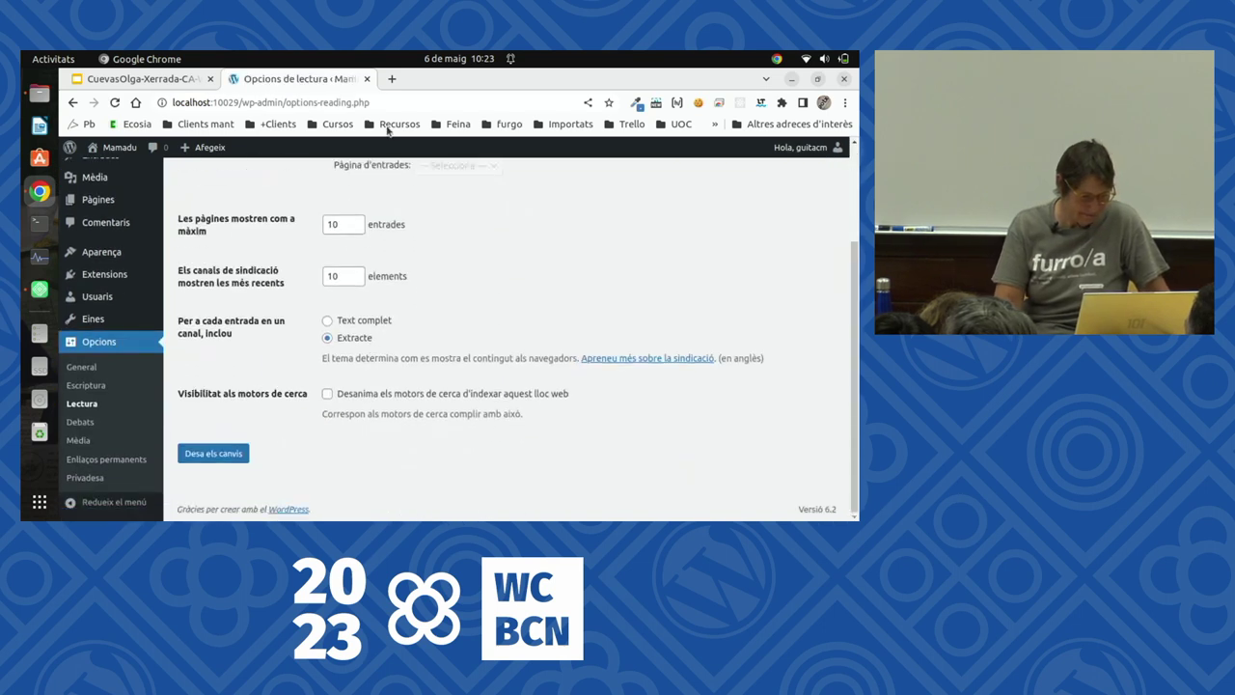
scroll(345, 237, "up", 3)
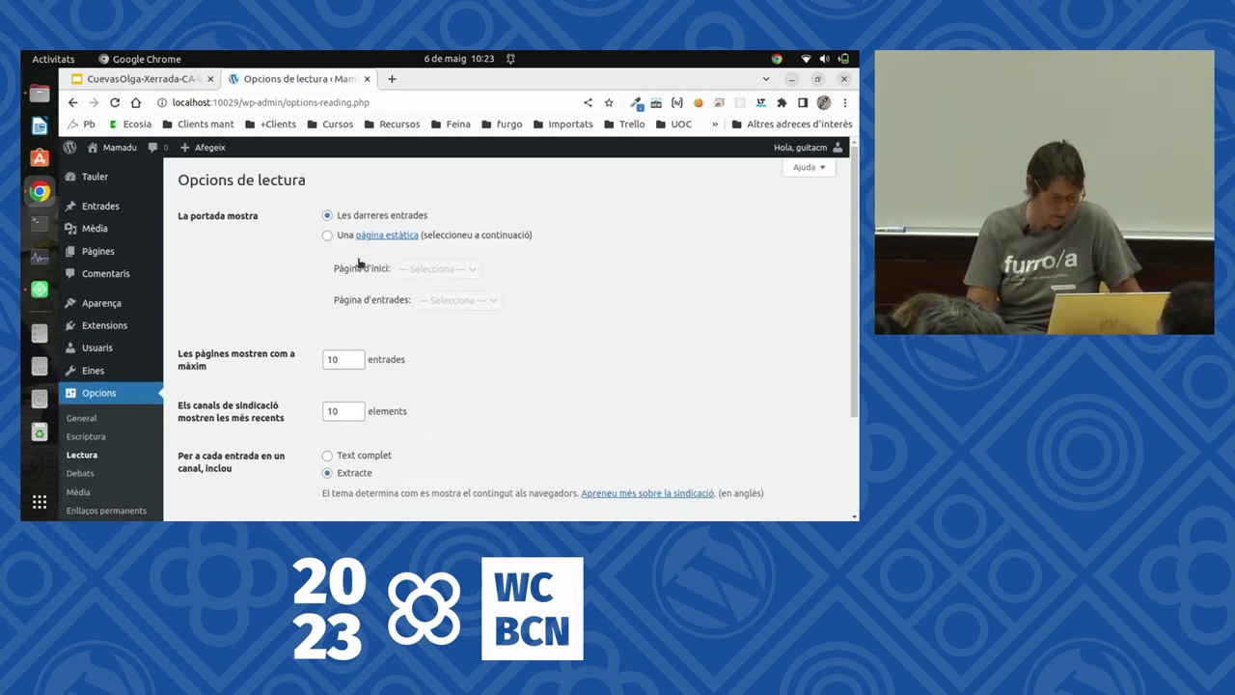
left_click(328, 235)
left_click(434, 269)
left_click(421, 298)
scroll(422, 298, "down", 3)
left_click(209, 454)
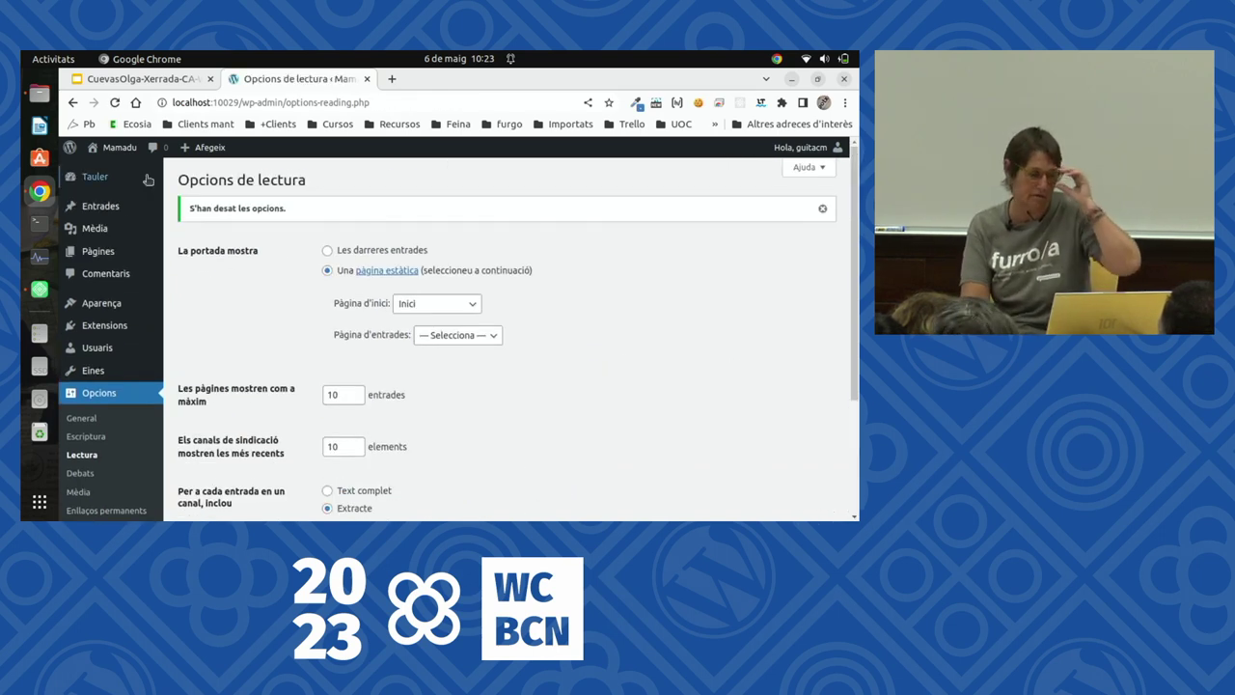
left_click(123, 148)
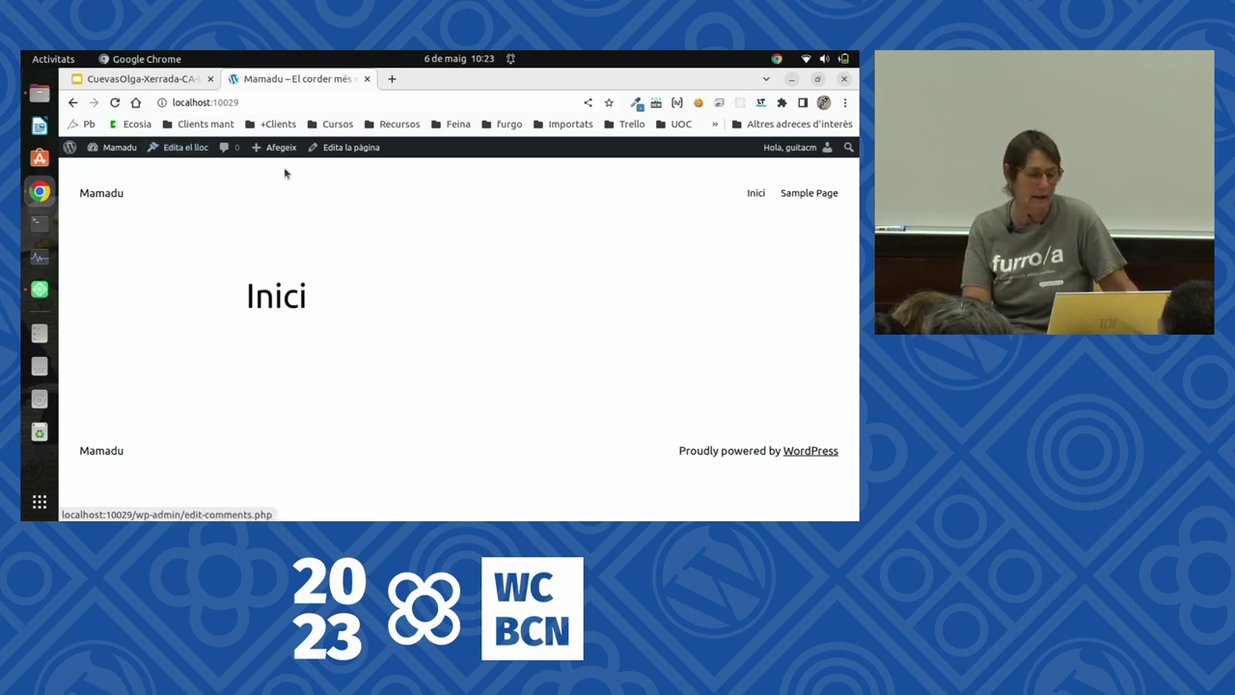
Create a new page titled "Blog", publish it, and show its page settings
mouse_move(285, 145)
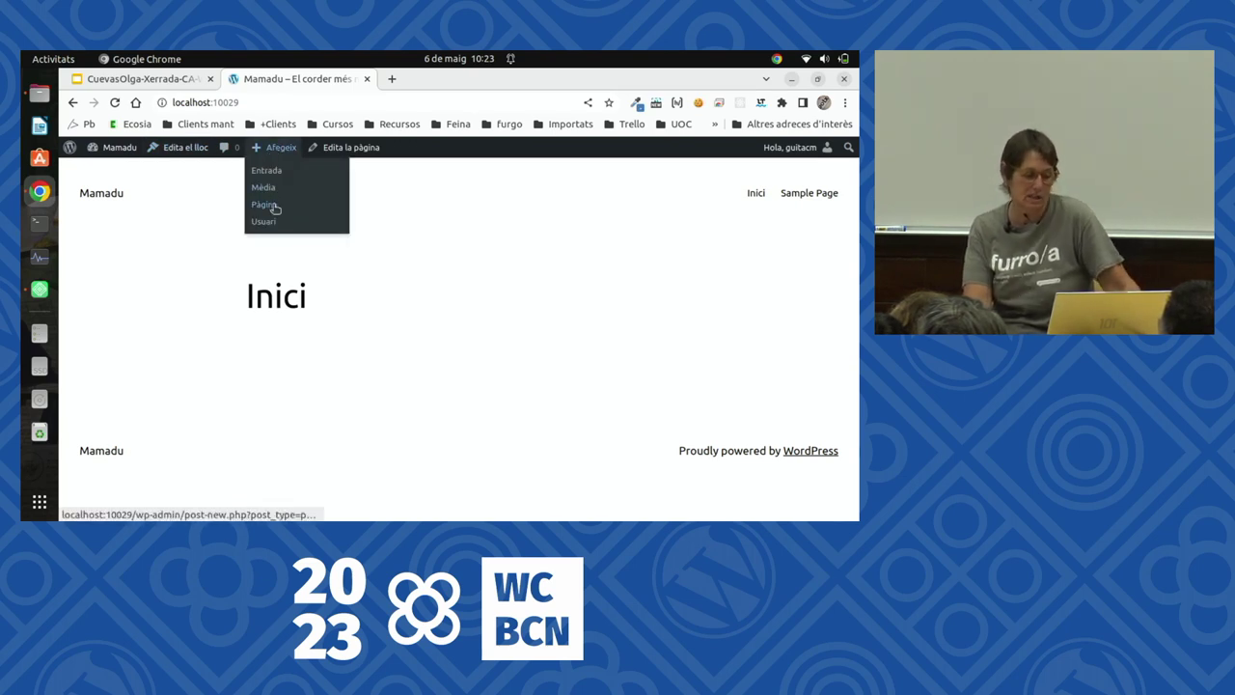
left_click(275, 208)
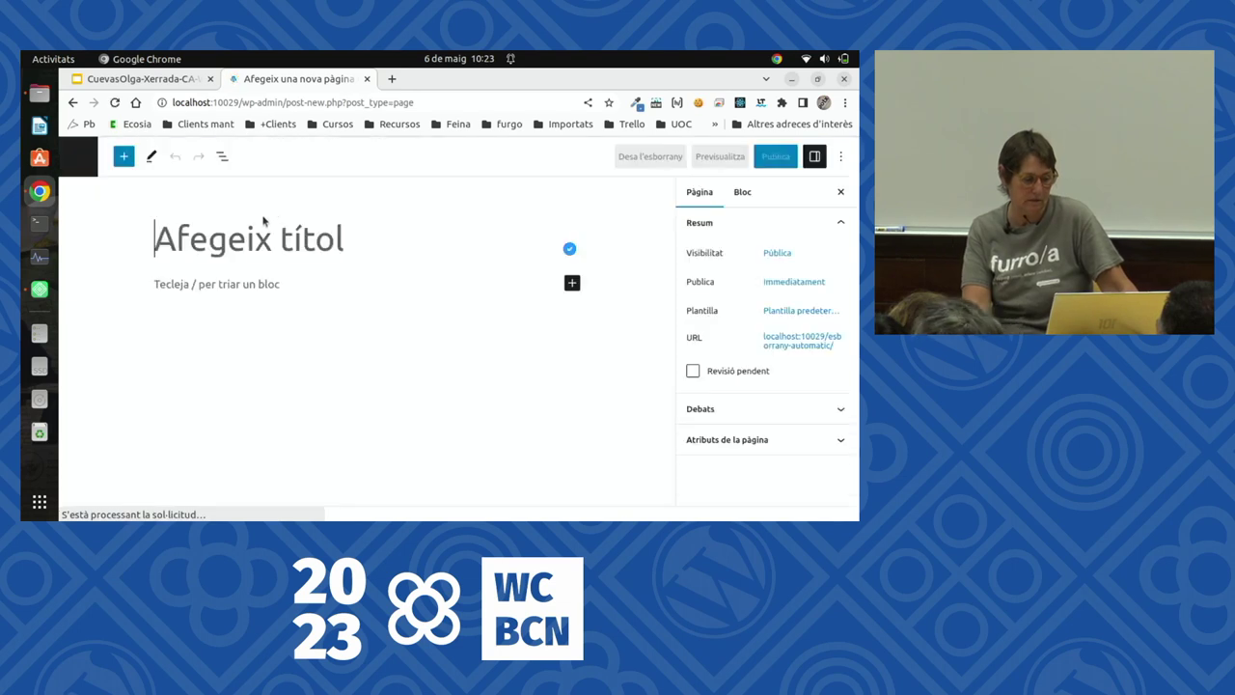
type("Blog")
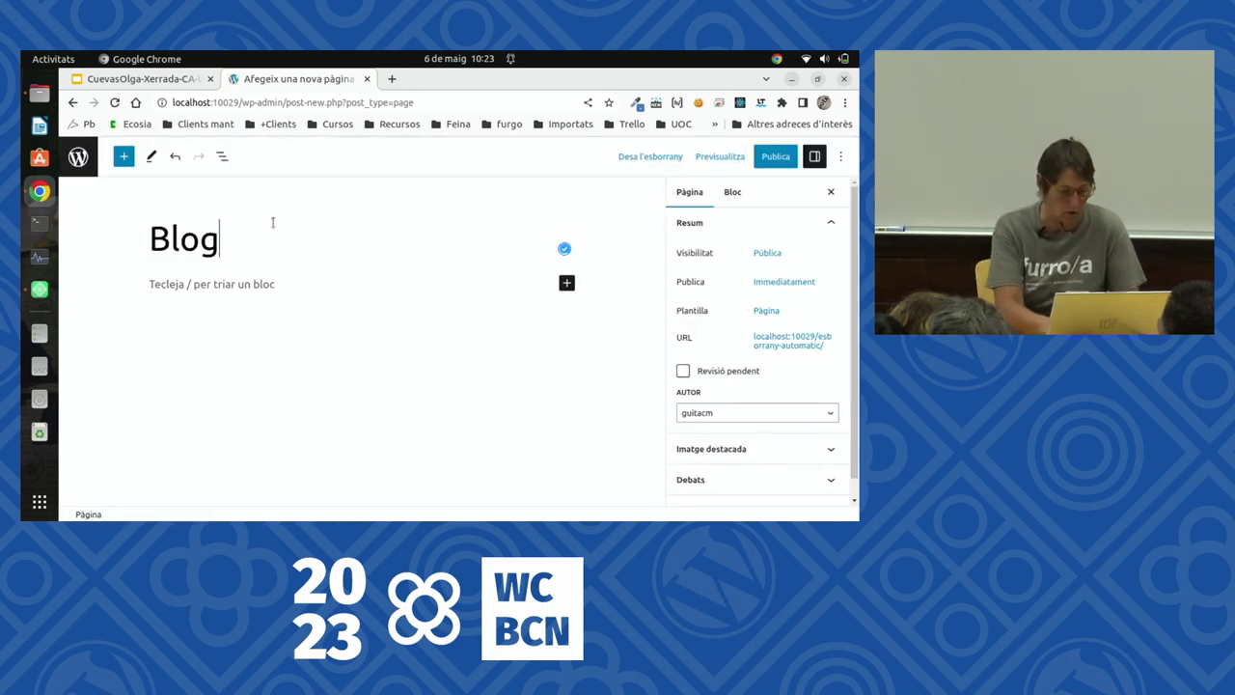
left_click(776, 161)
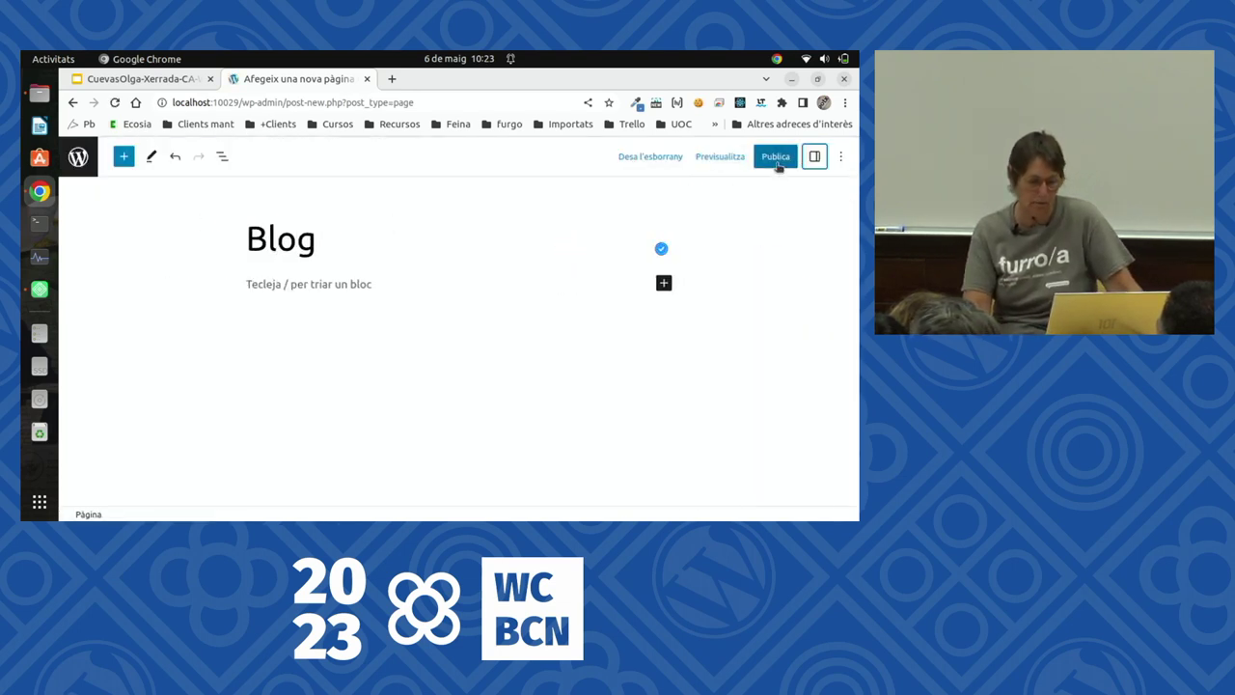
left_click(725, 156)
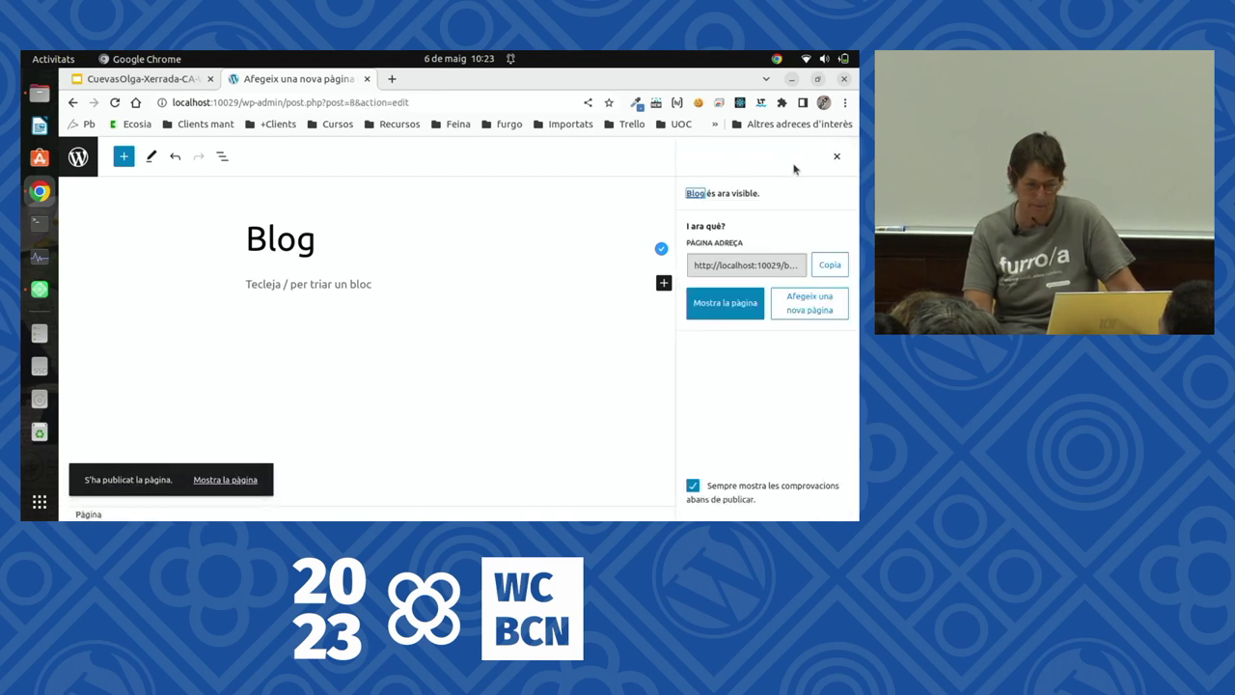
left_click(837, 156)
left_click(814, 157)
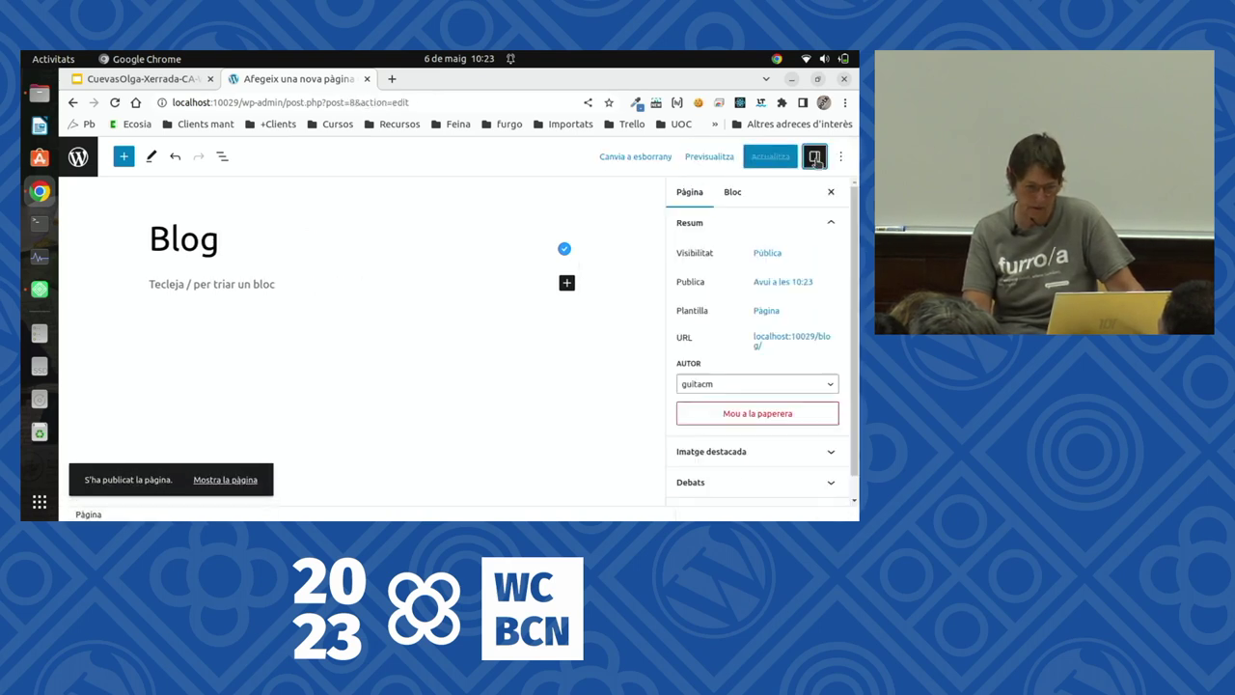
Check the list of all pages and view the Blog page on the site
left_click(83, 164)
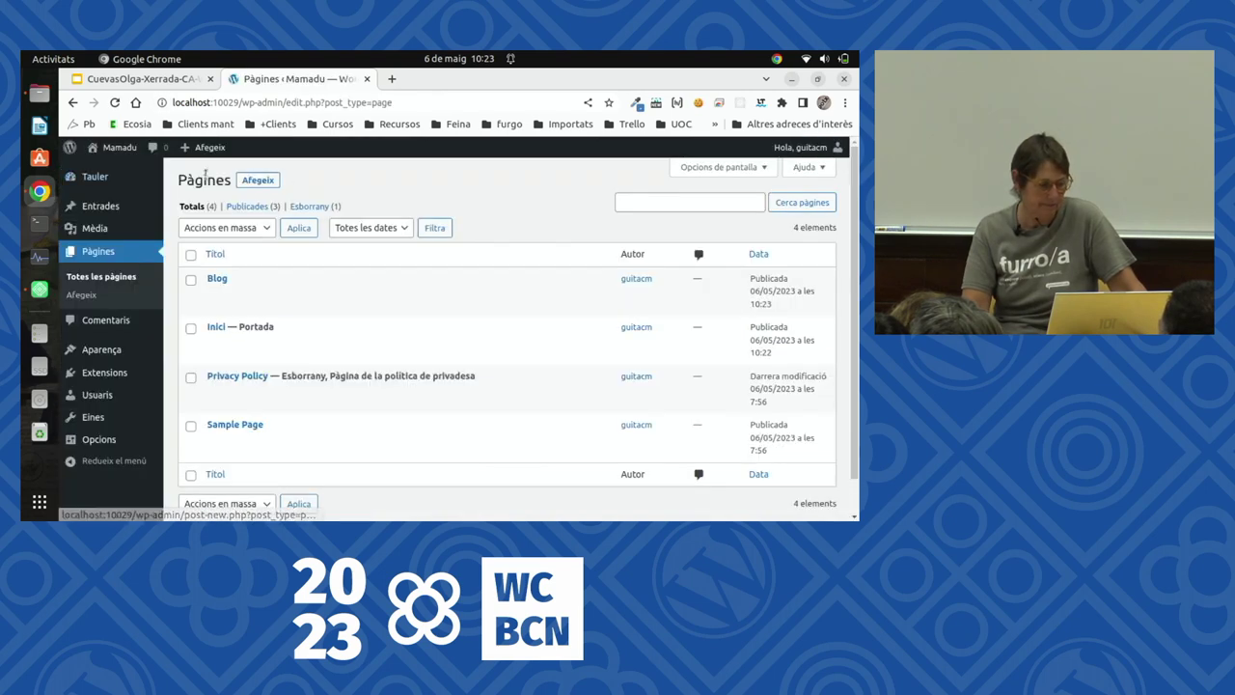
left_click(104, 148)
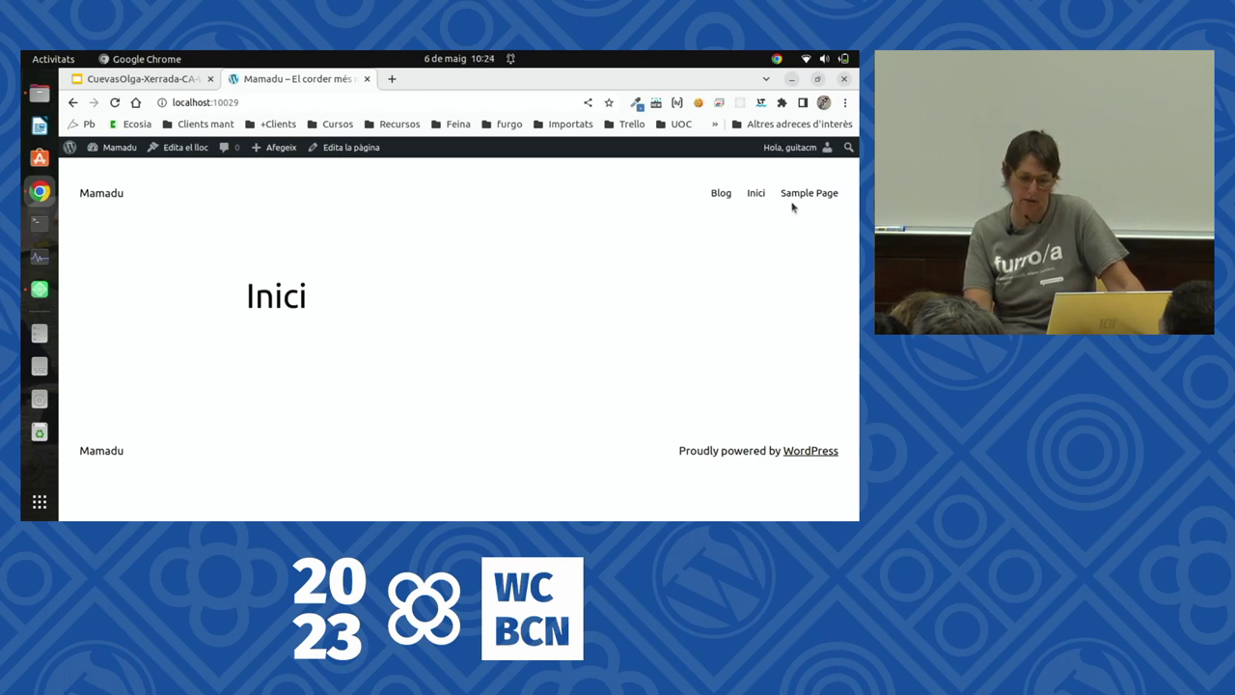
left_click(722, 194)
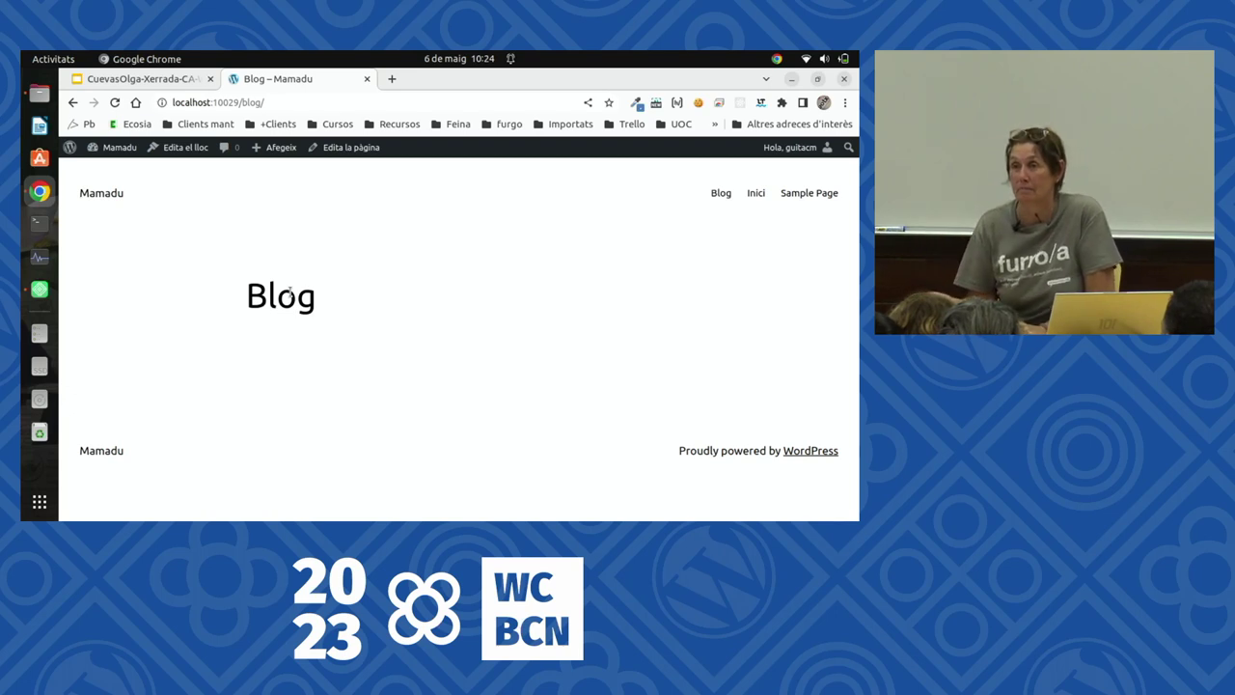
Assign Blog as the posts page in the reading settings and save the changes
mouse_move(120, 152)
left_click(101, 169)
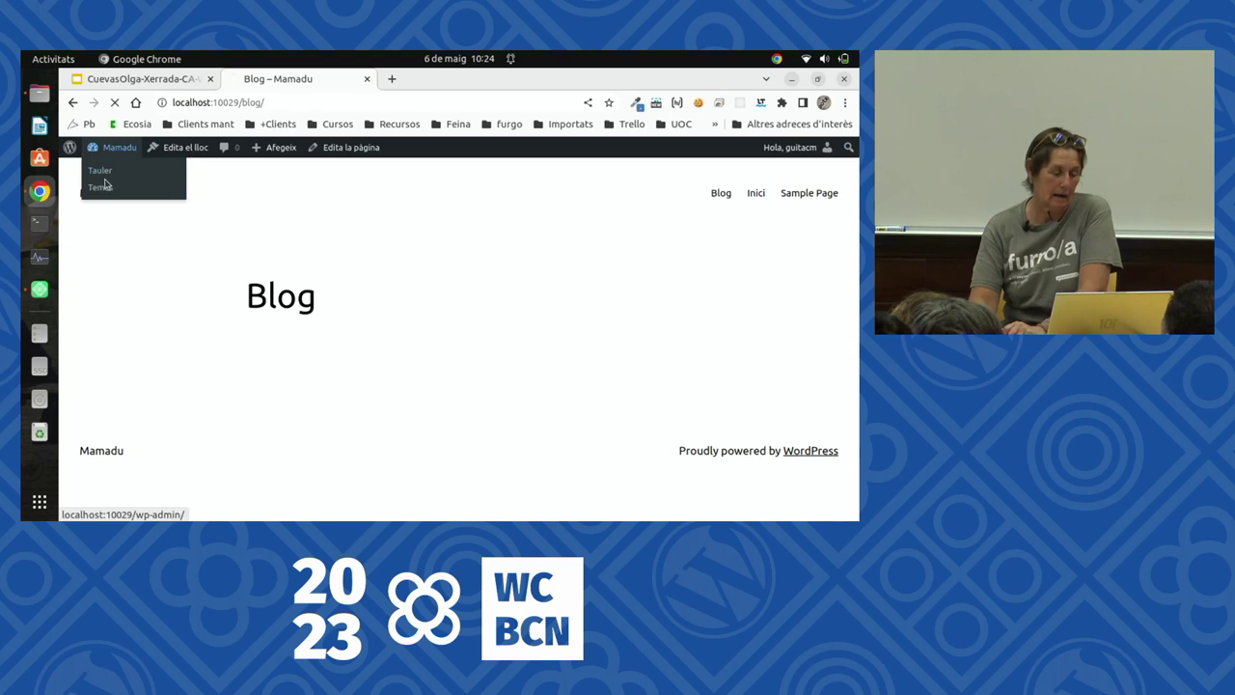
mouse_move(116, 439)
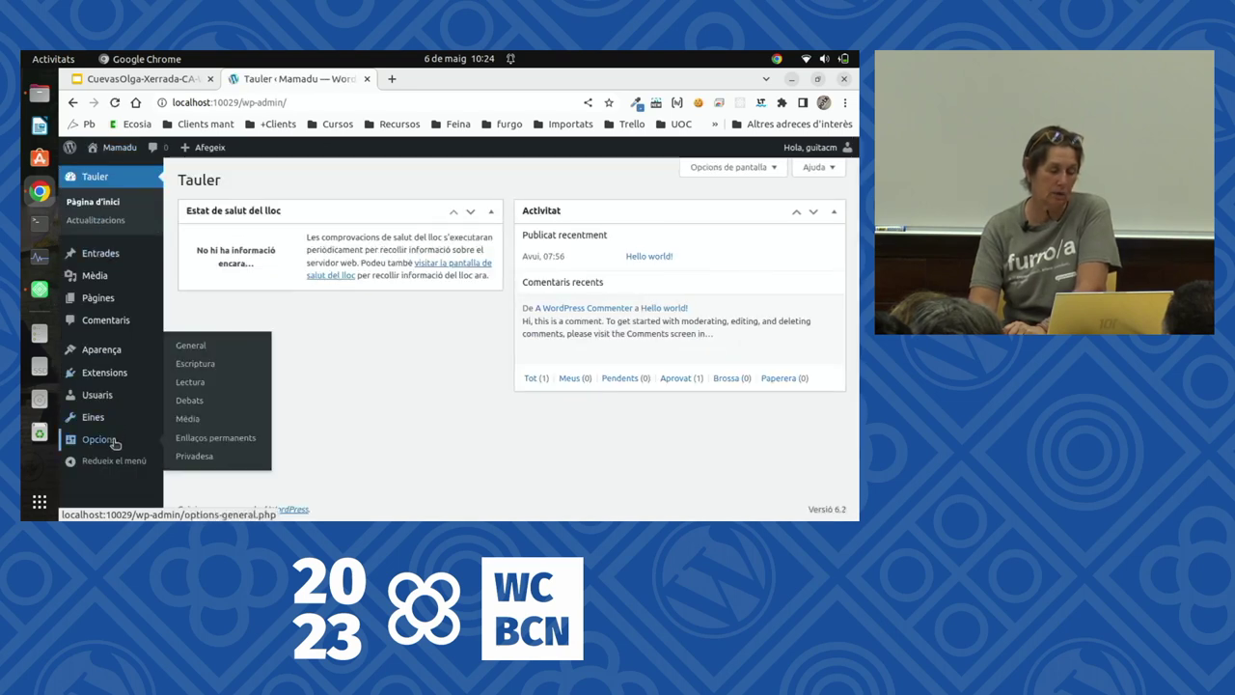
left_click(198, 384)
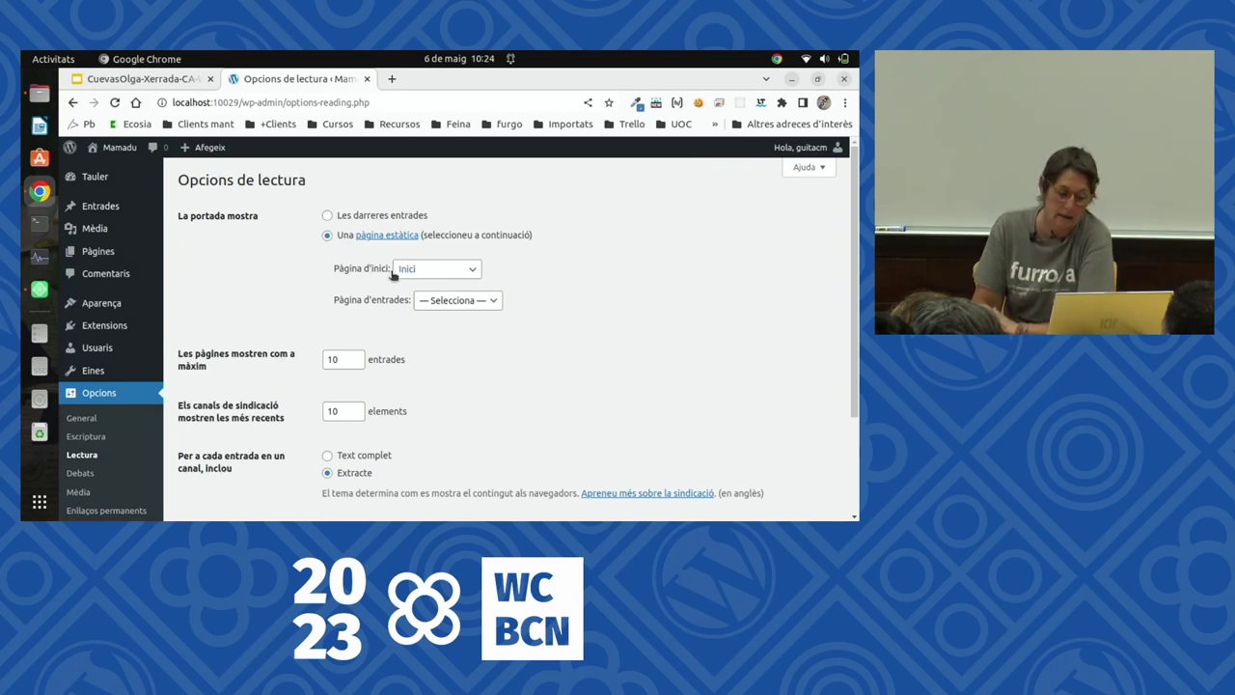
left_click(470, 303)
left_click(463, 329)
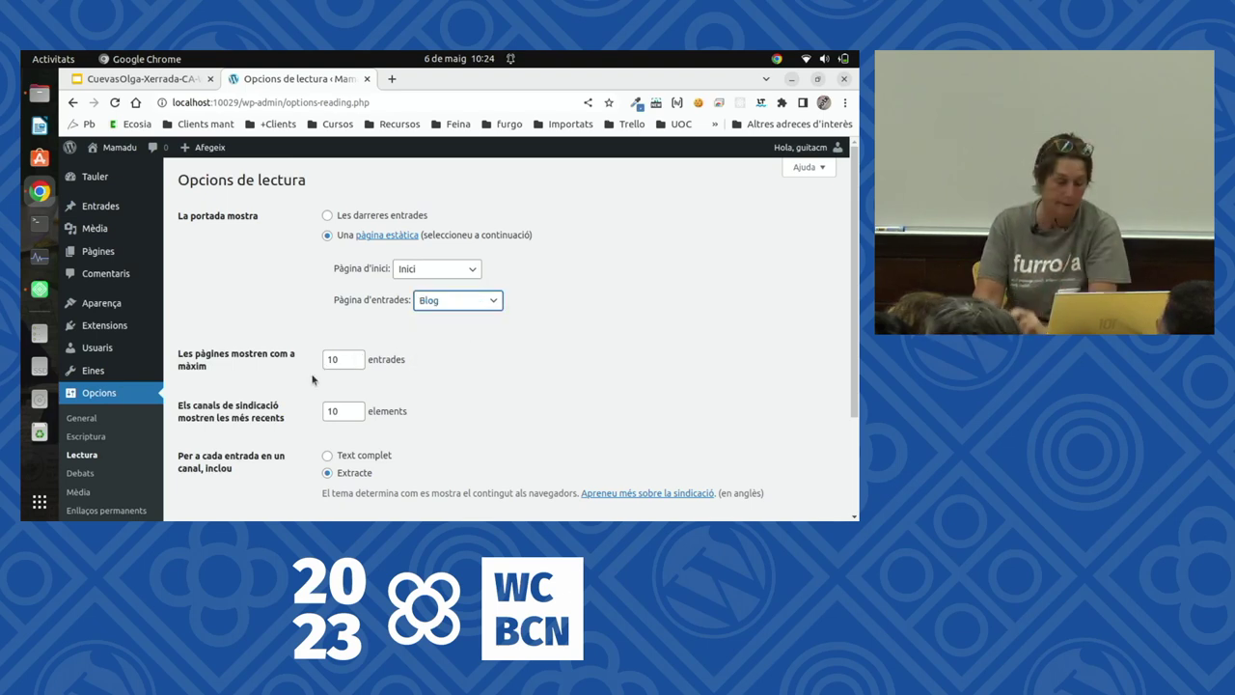
scroll(312, 379, "down", 3)
left_click(211, 450)
Visit the site's home page and open Blog from its navigation to check the posts page
mouse_move(178, 155)
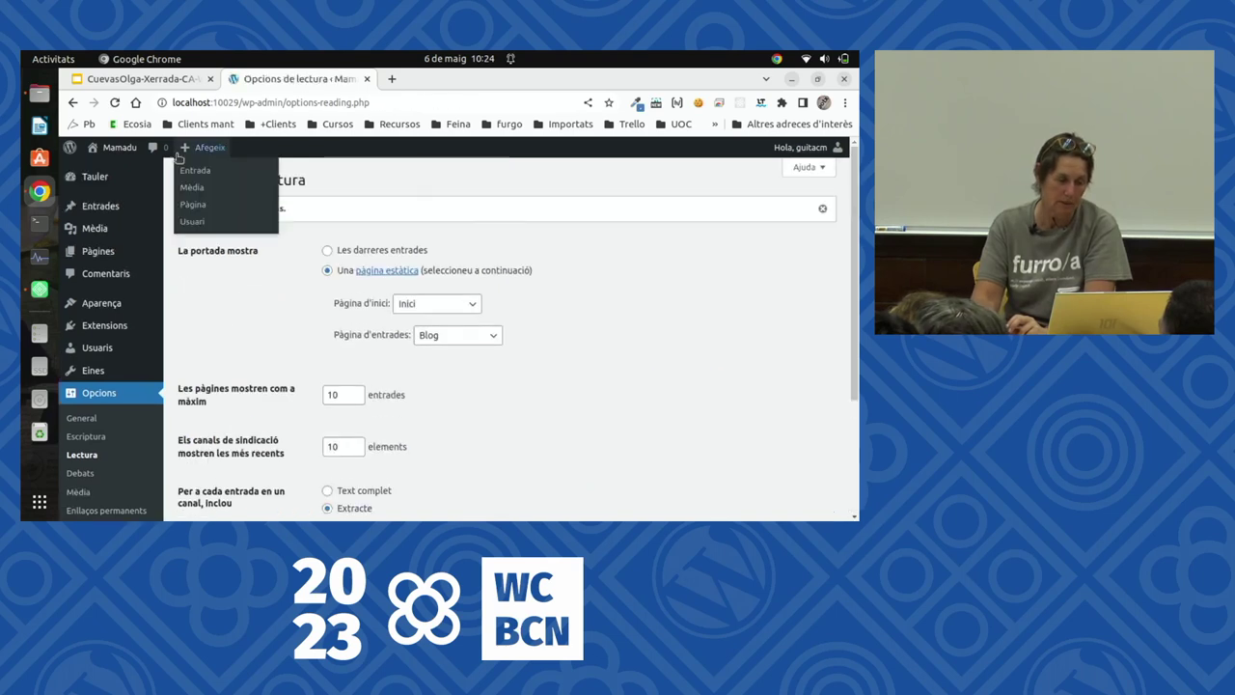
mouse_move(122, 305)
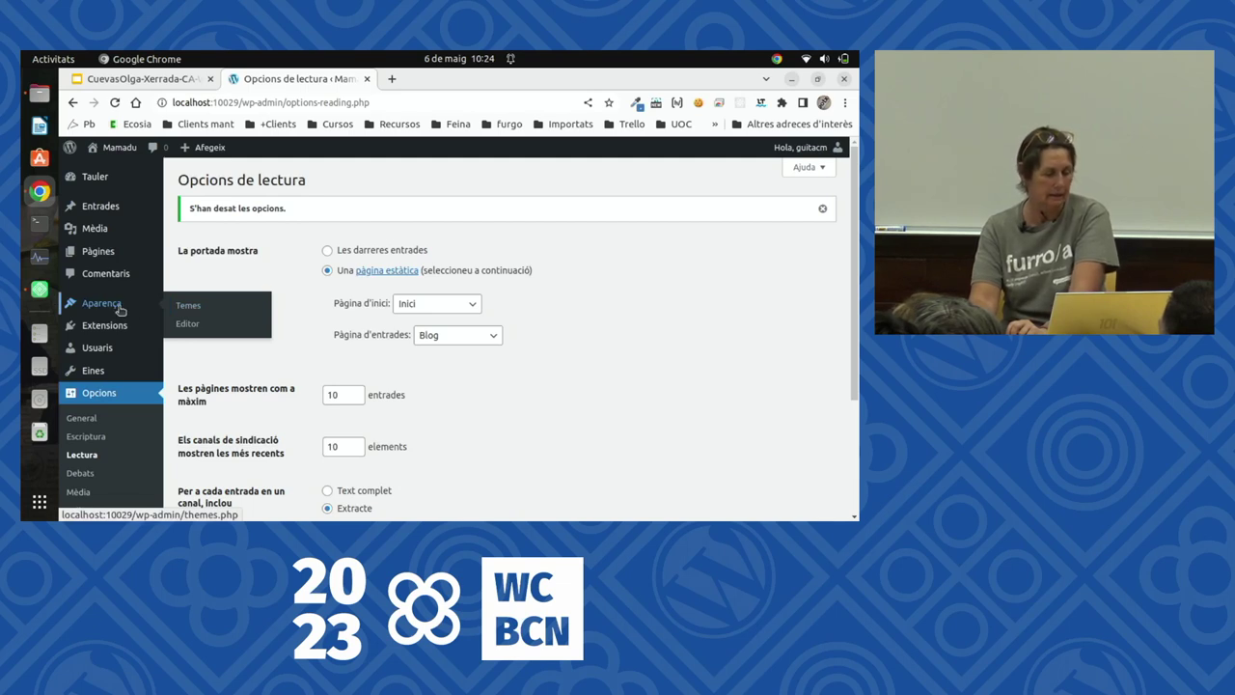
left_click(129, 150)
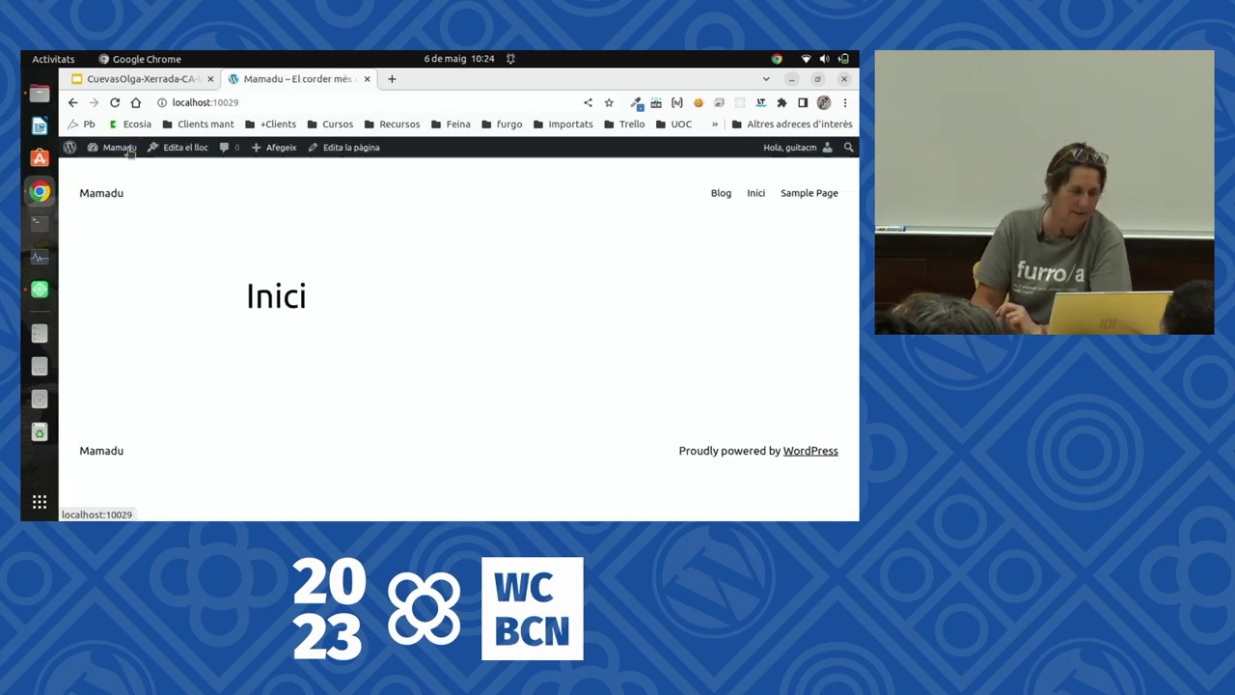
left_click(719, 196)
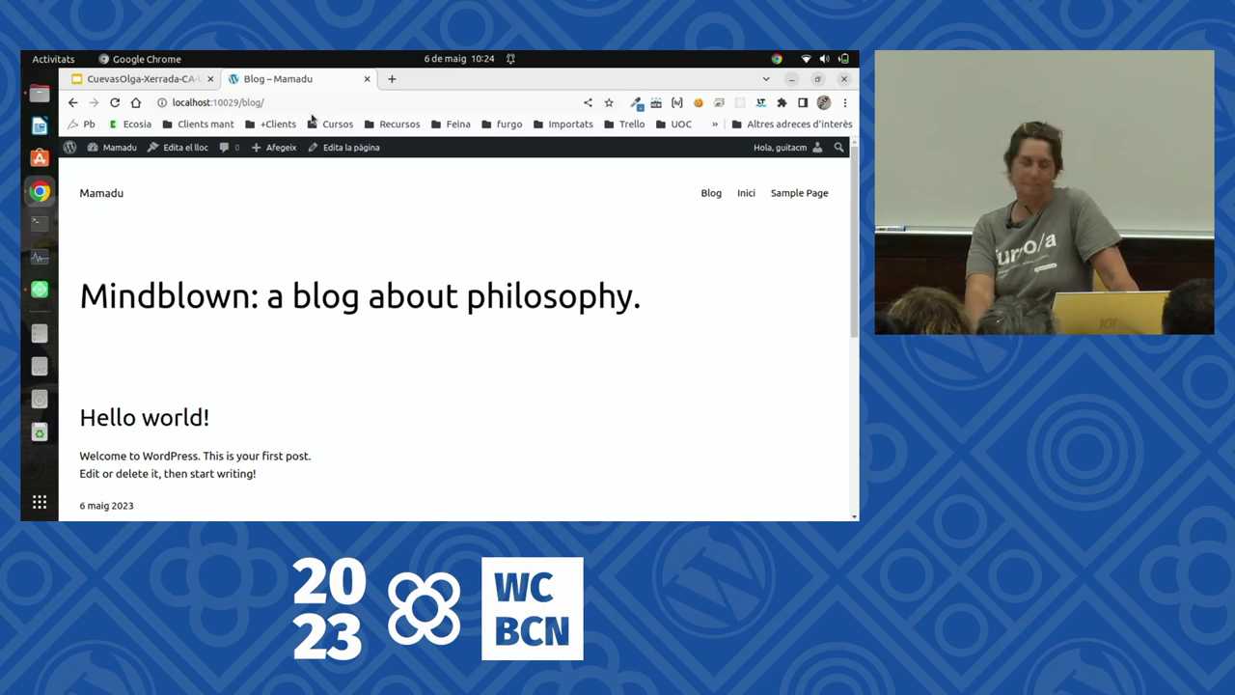
Switch to the Google Slides presentation, present it from the "Ja podem començar!" slide, and advance one slide
left_click(168, 78)
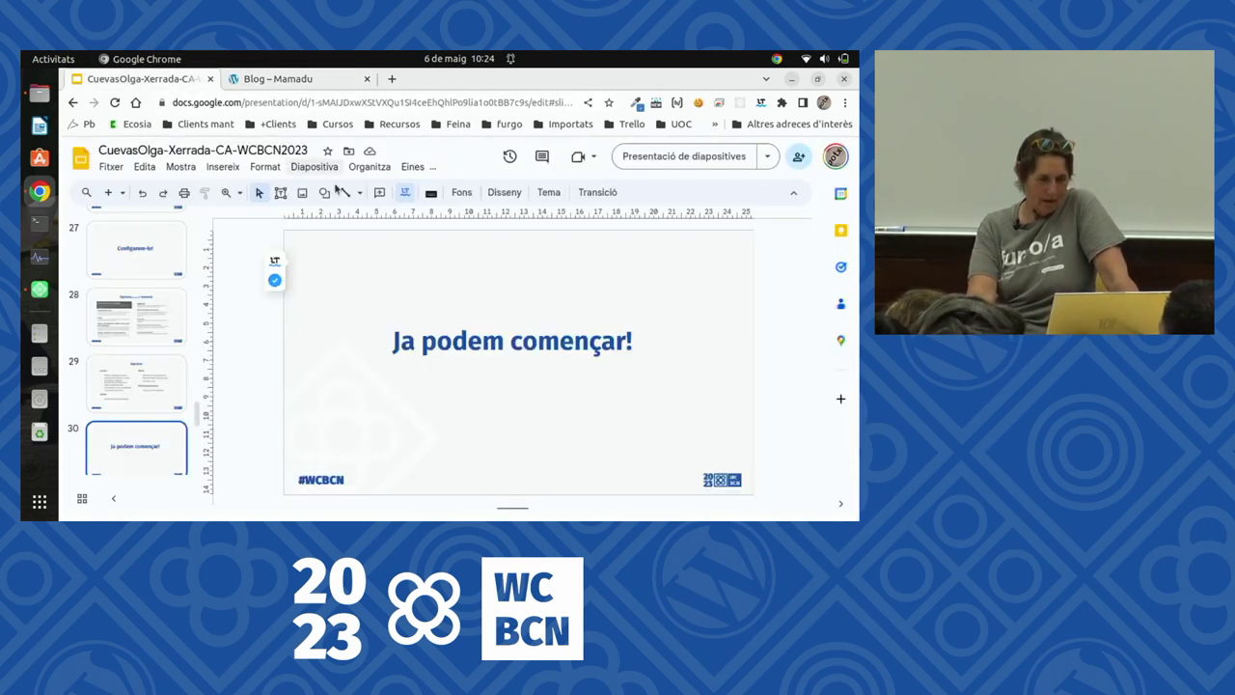
left_click(654, 156)
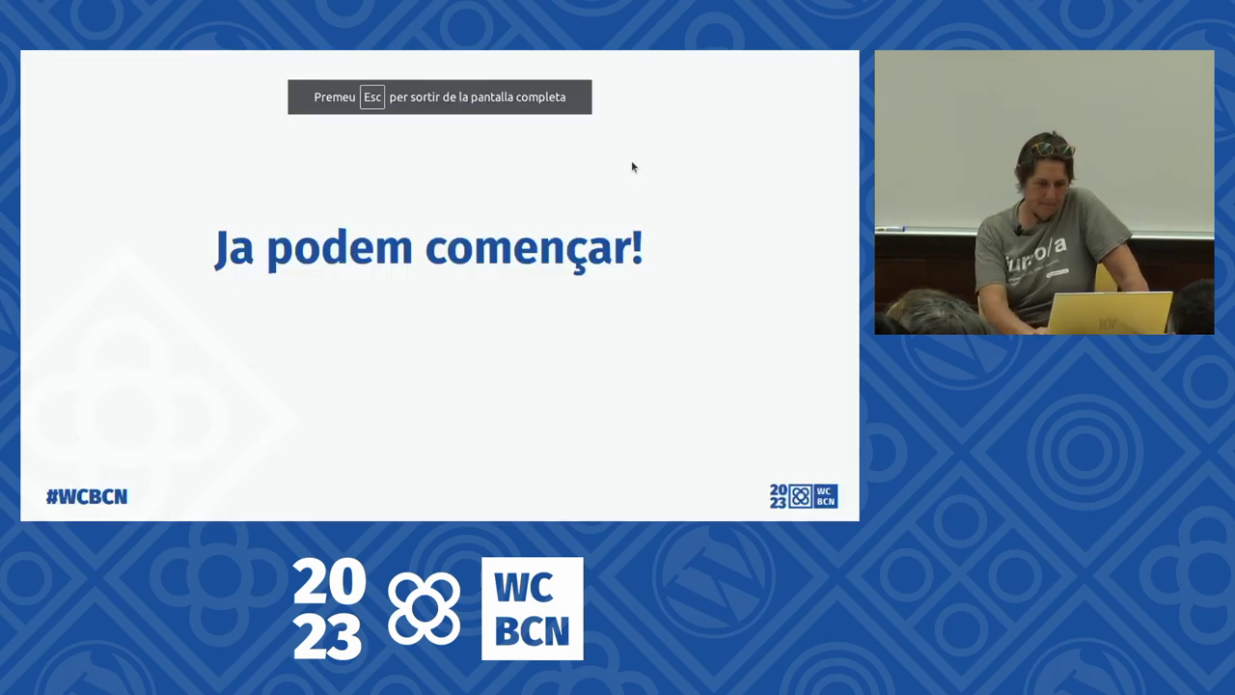
key("Right")
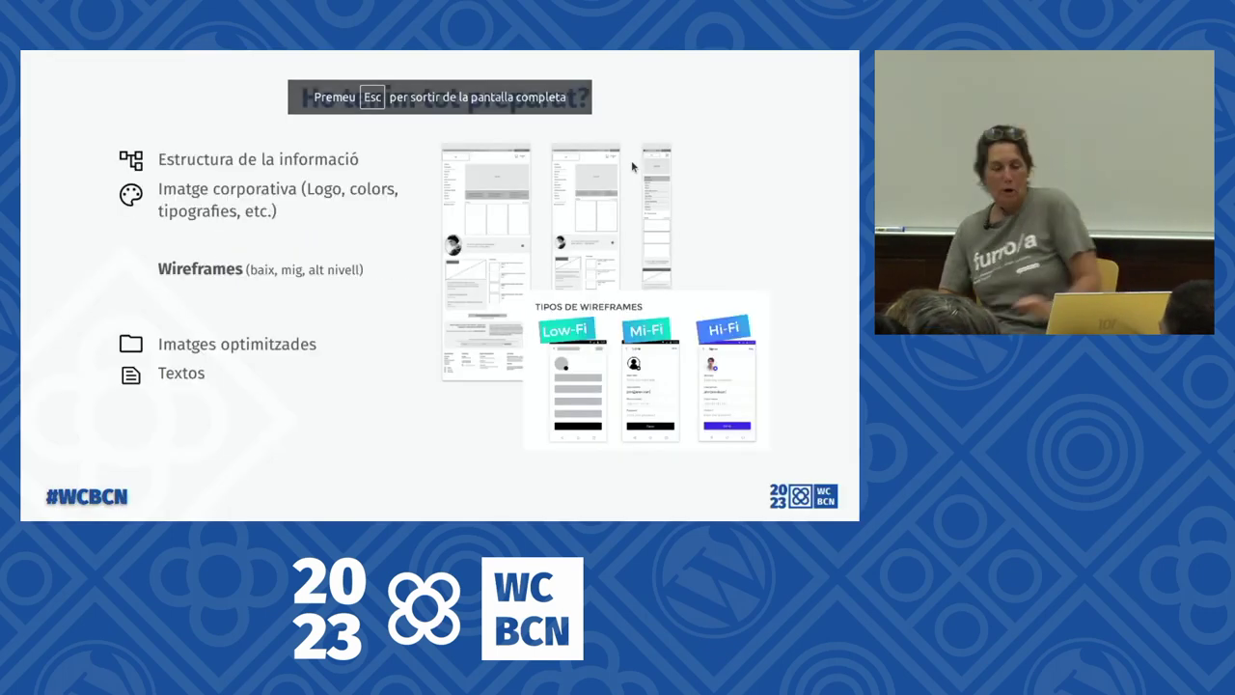